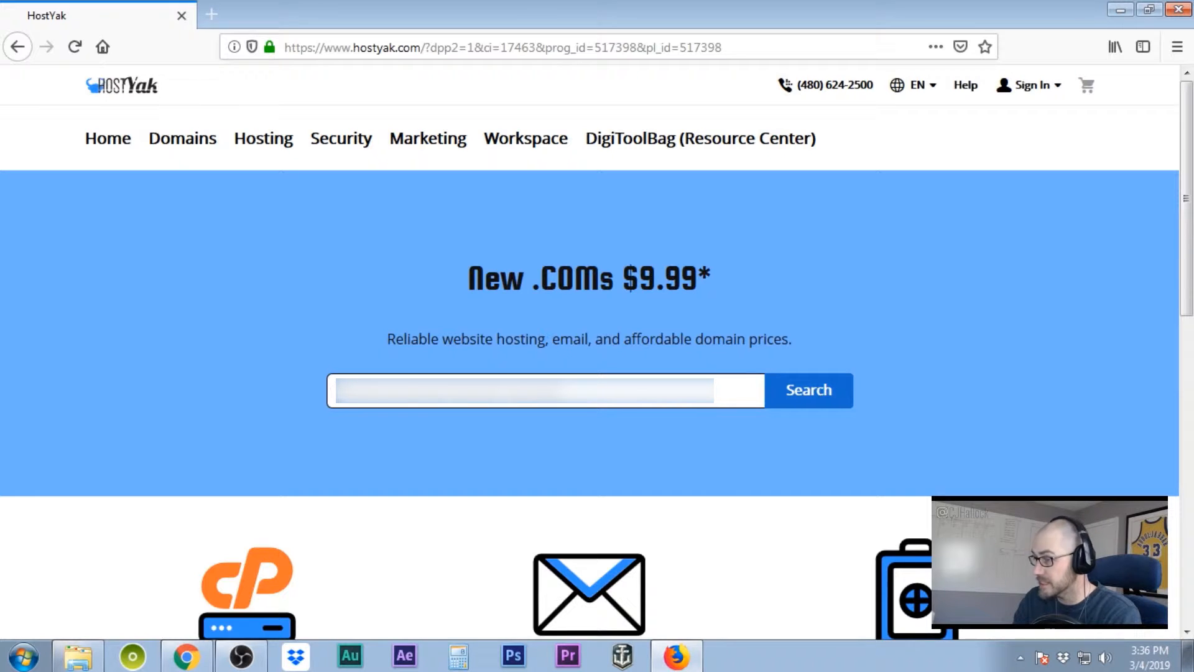
# - Search for an available .com domain, add the $9.99 result to the cart, and continue to the cart
pyautogui.write('......')
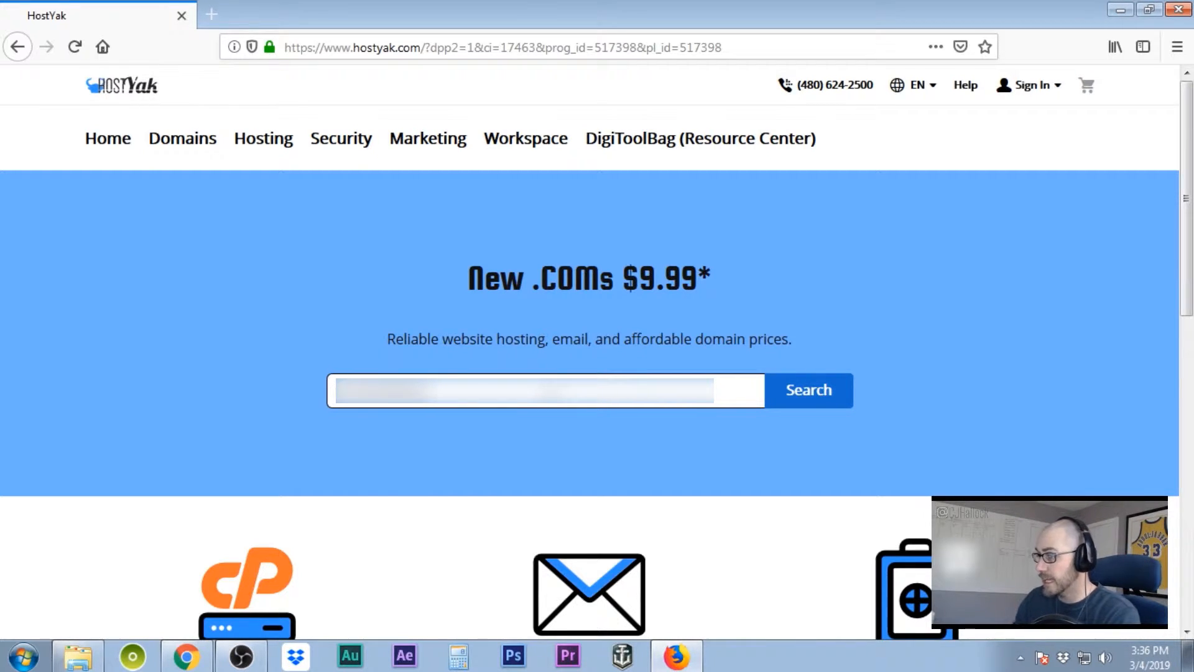
pyautogui.click(813, 403)
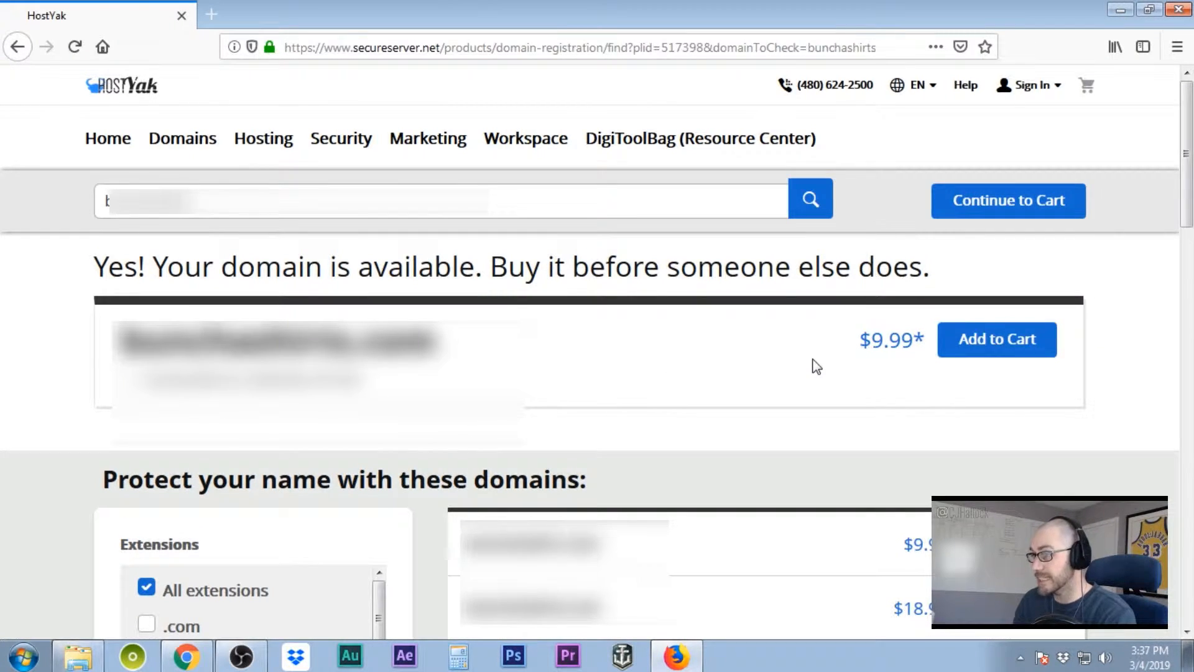
pyautogui.click(1004, 355)
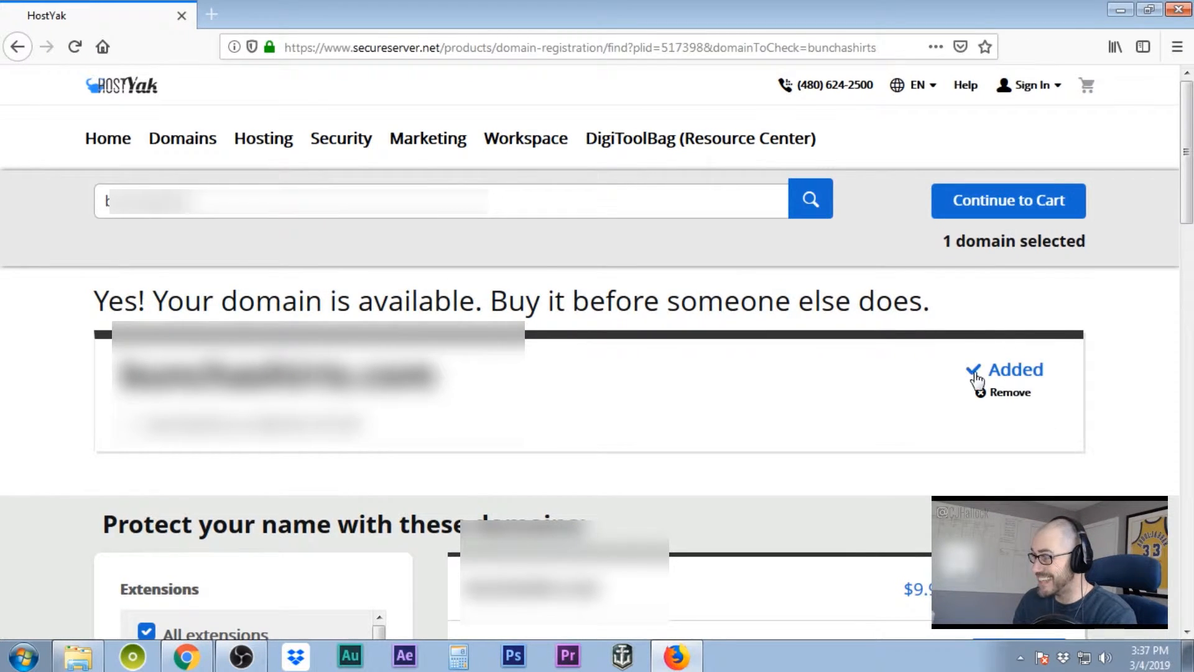
pyautogui.click(1011, 215)
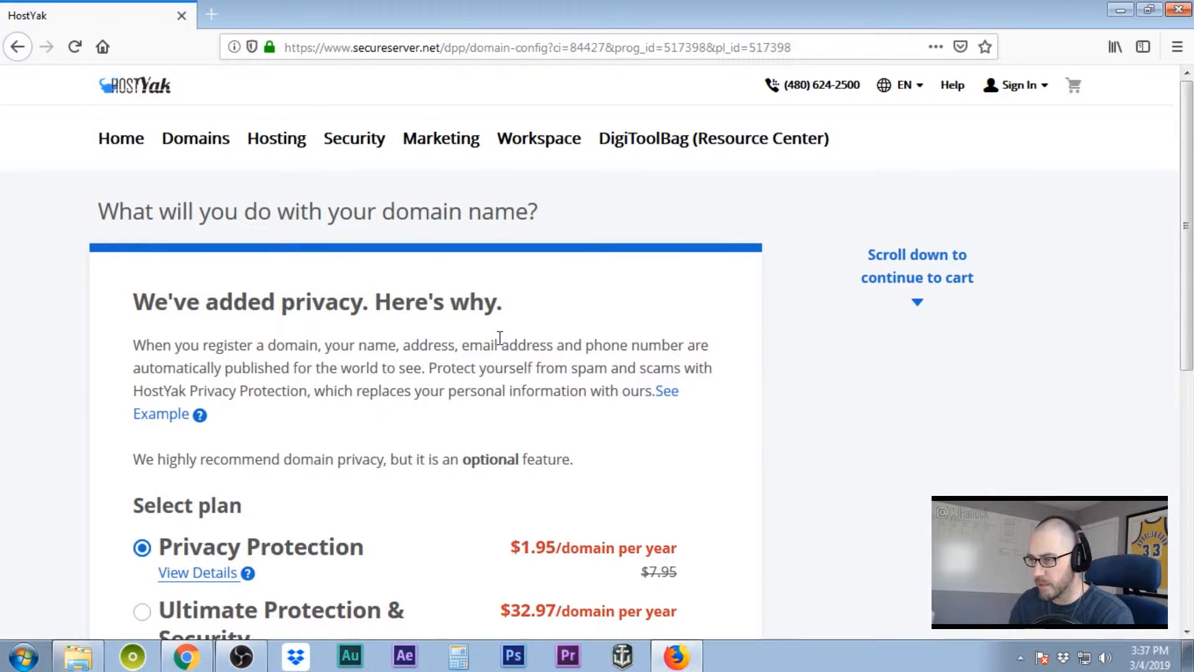
# - Keep $1.95/year Privacy Protection, proceed to checkout, and review the domain's registration term
pyautogui.scroll(-4, 500, 338)
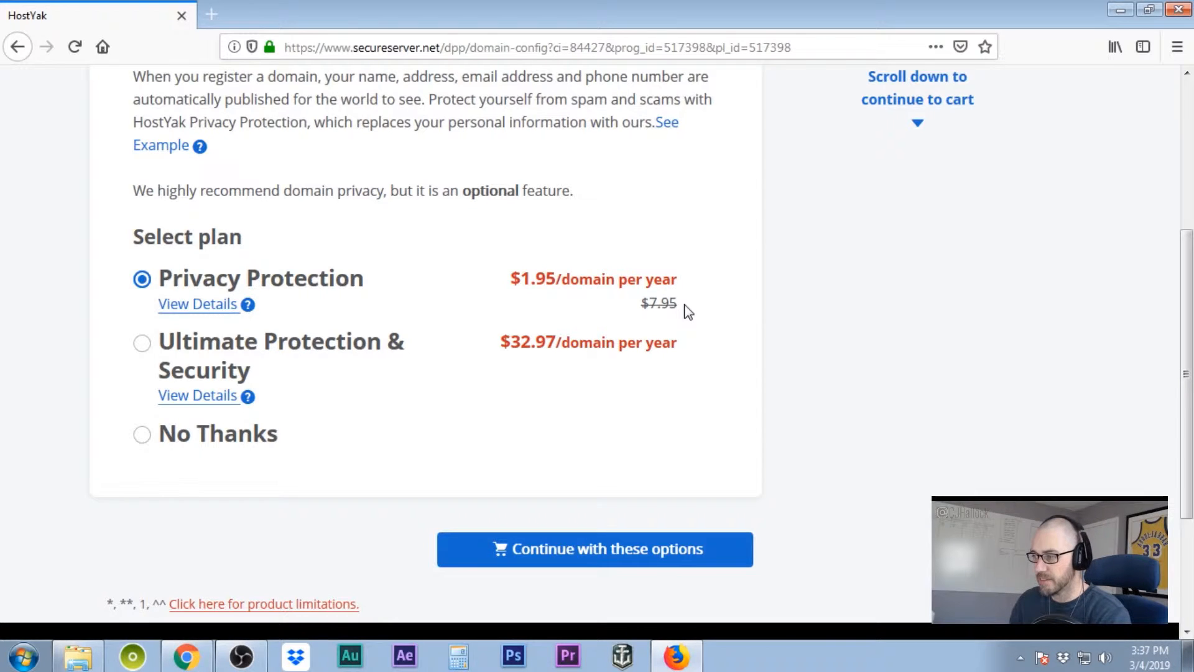
pyautogui.click(623, 550)
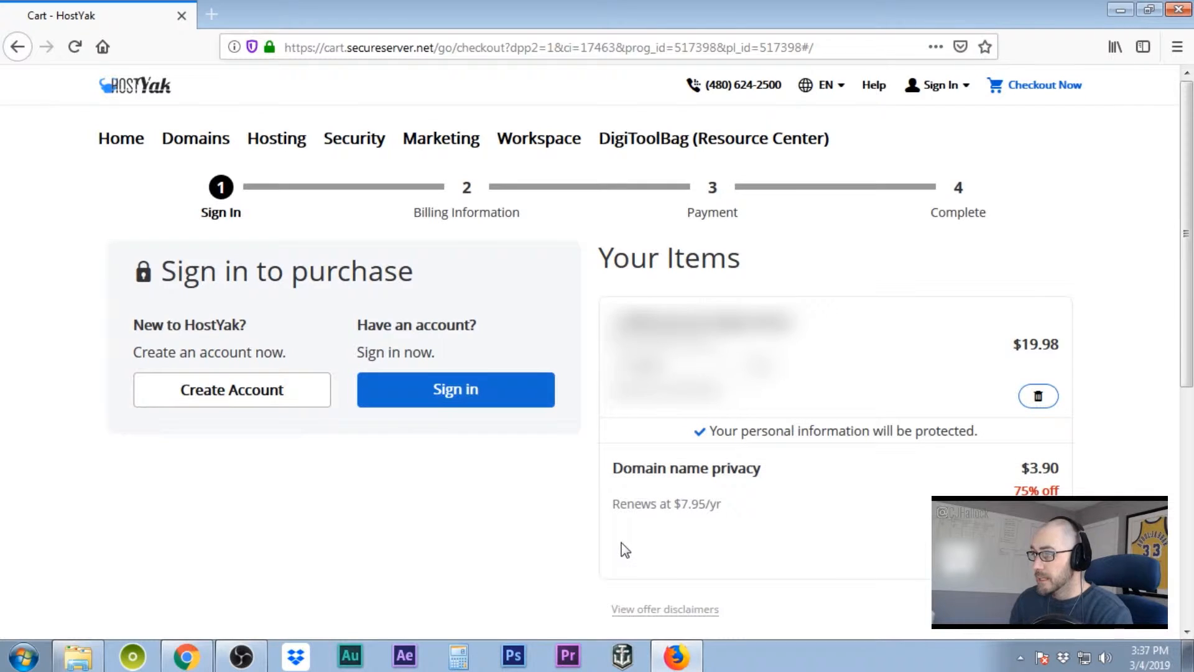
pyautogui.click(750, 366)
pyautogui.click(687, 394)
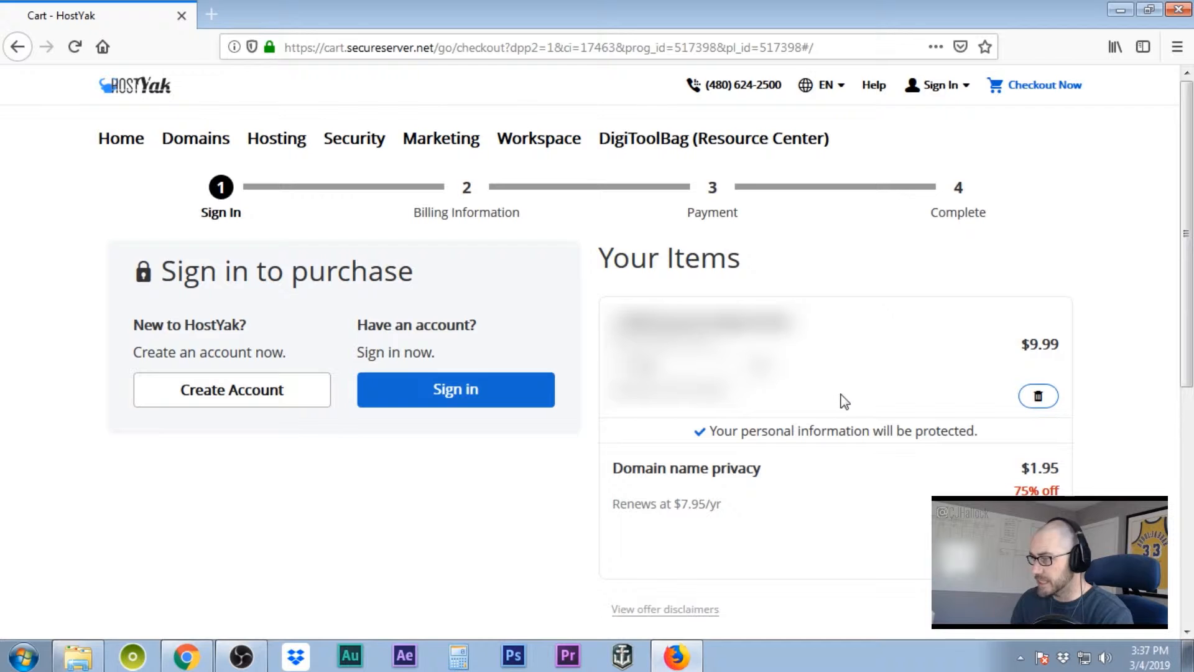
pyautogui.scroll(-6, 992, 412)
pyautogui.scroll(6, 992, 413)
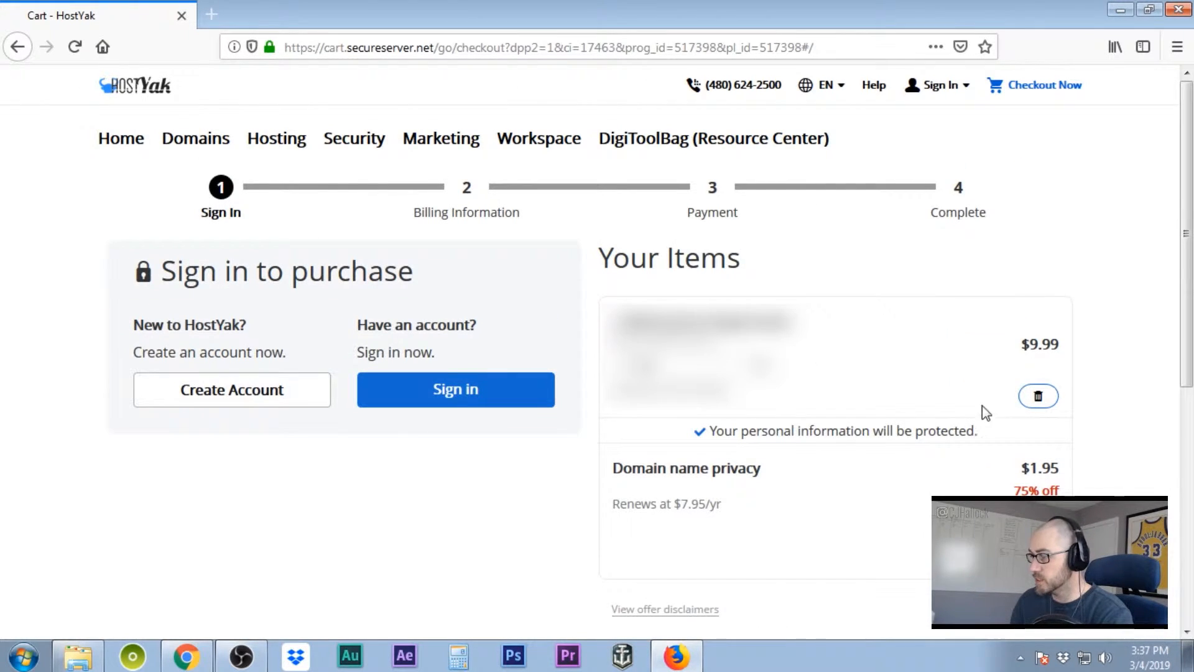
pyautogui.moveTo(276, 149)
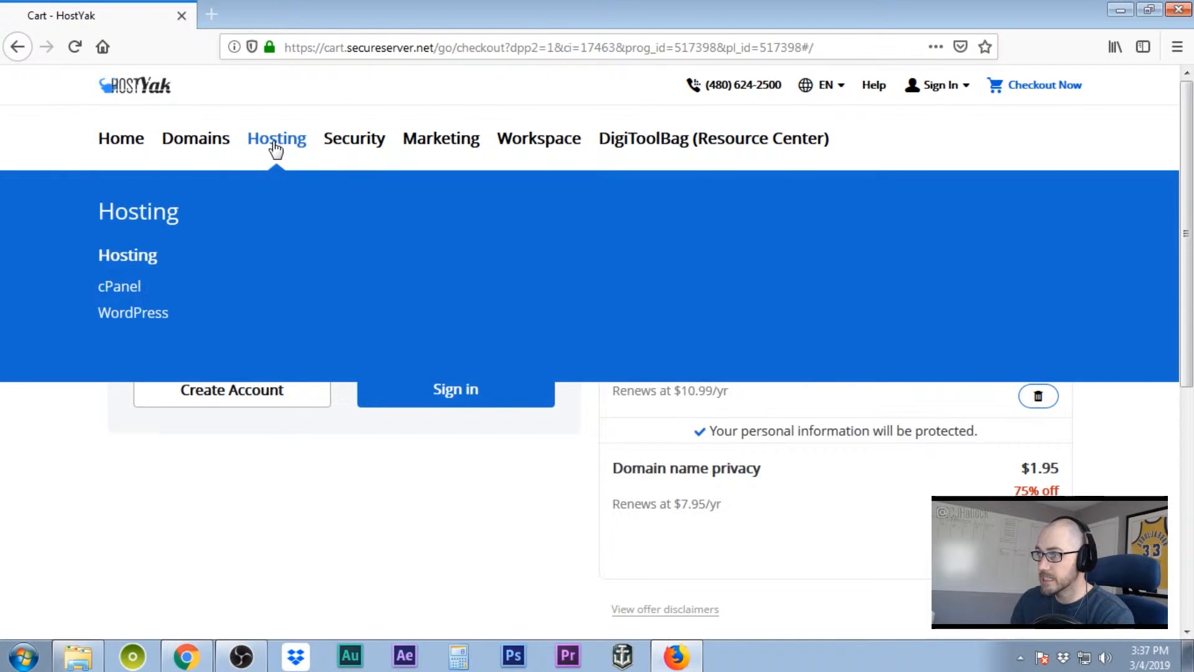
# - Add the cPanel Ultimate hosting plan to the cart from the cPanel plans page
pyautogui.click(123, 301)
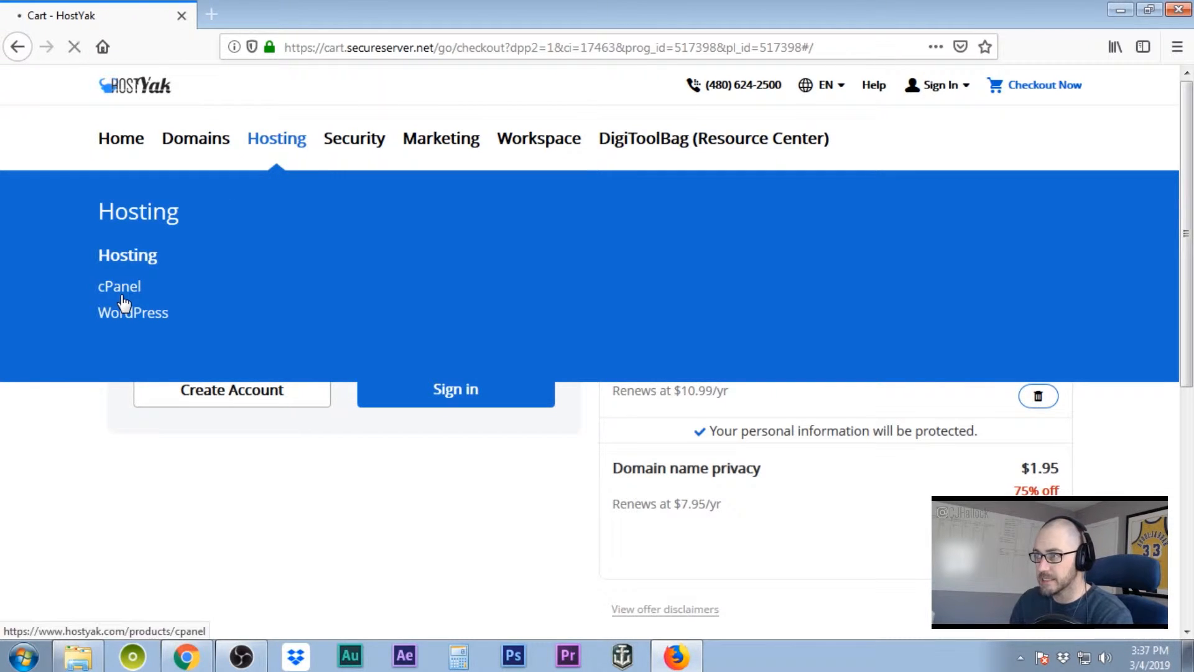
pyautogui.scroll(-5, 709, 315)
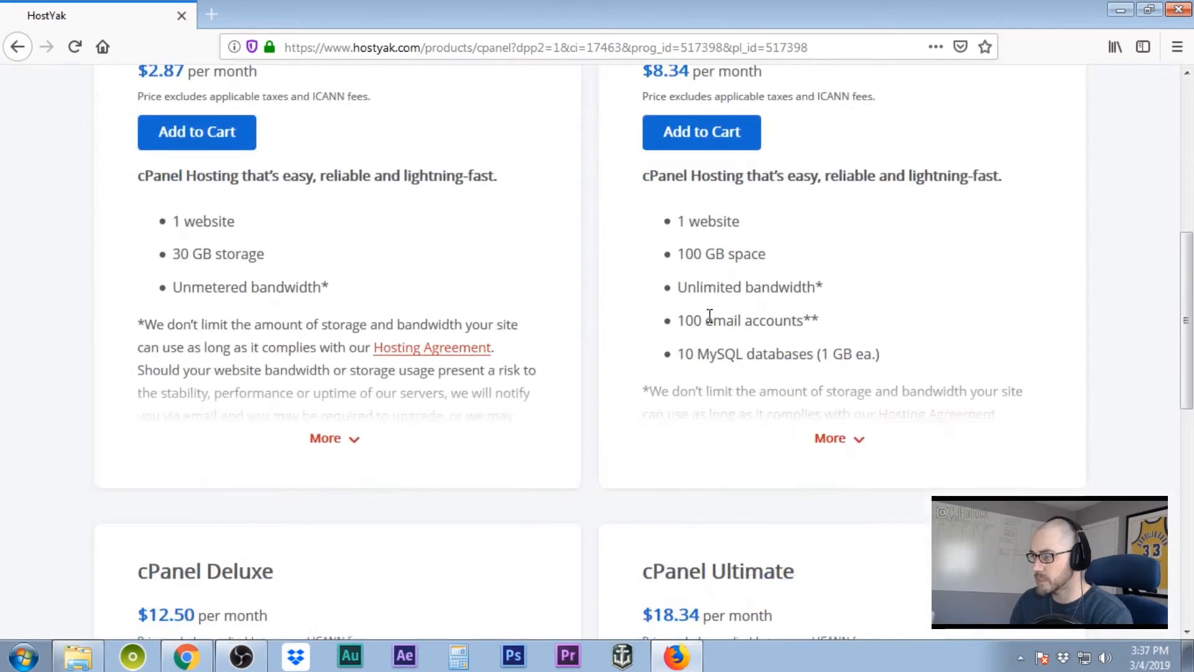
pyautogui.scroll(-5, 709, 315)
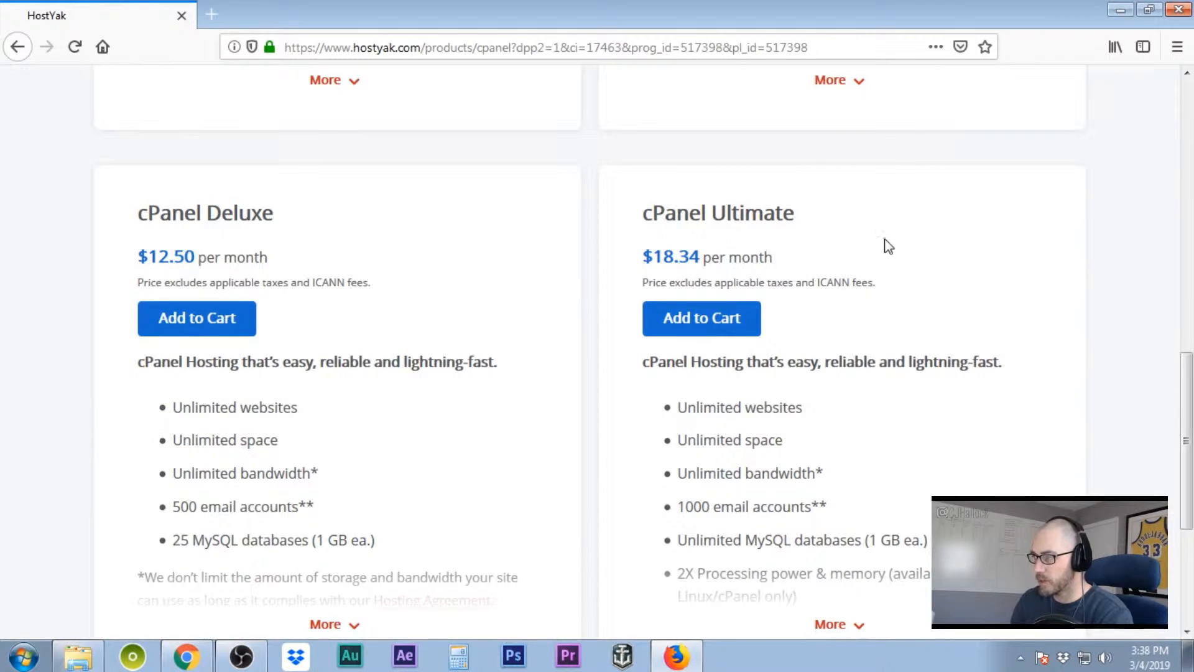
pyautogui.click(704, 339)
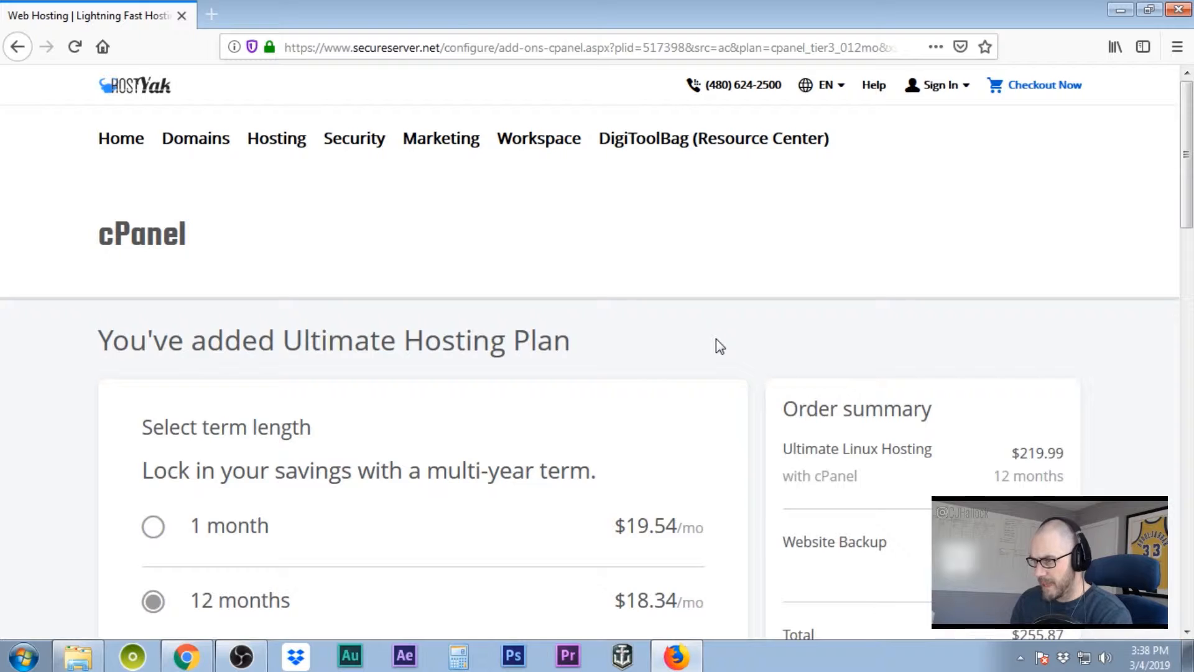
# - Choose a 1-month term and decline Website Backup, continuing at $19.54
pyautogui.scroll(-6, 720, 346)
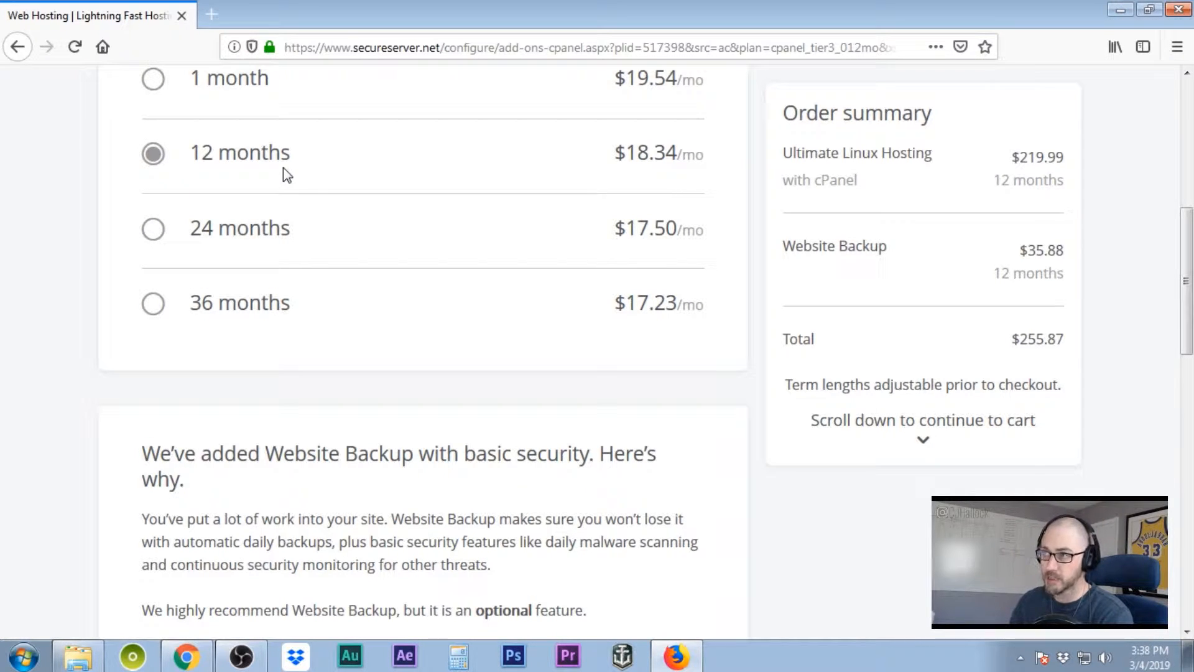
pyautogui.click(153, 84)
pyautogui.scroll(3, 760, 277)
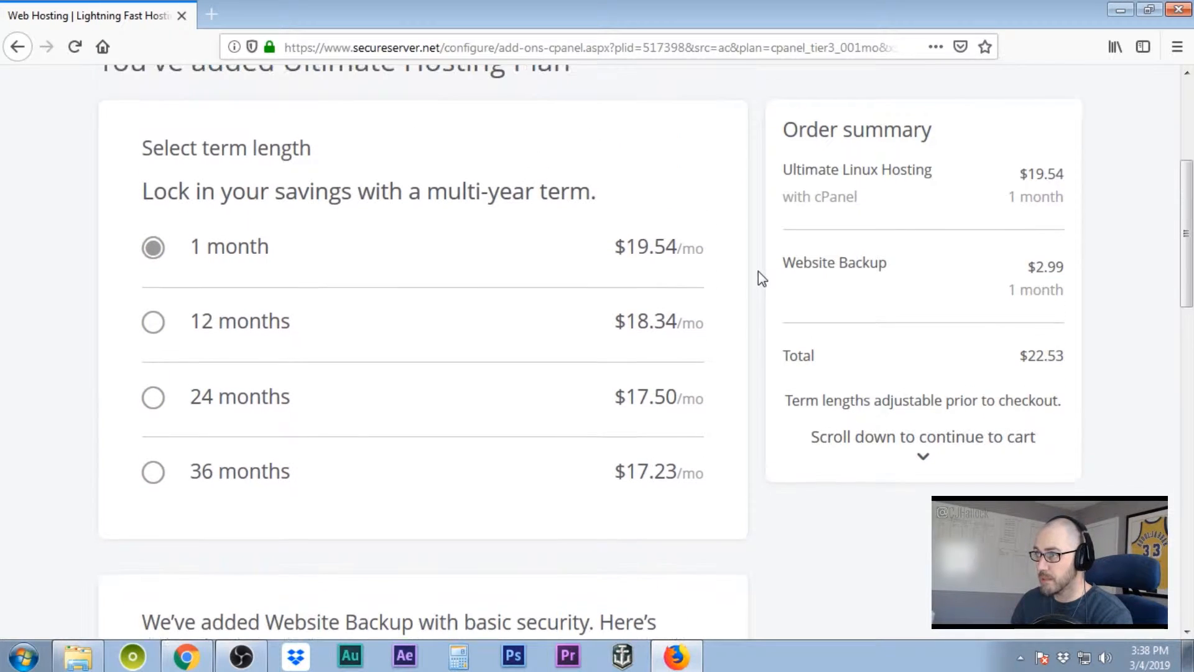
pyautogui.scroll(-2, 774, 289)
pyautogui.scroll(-6, 759, 291)
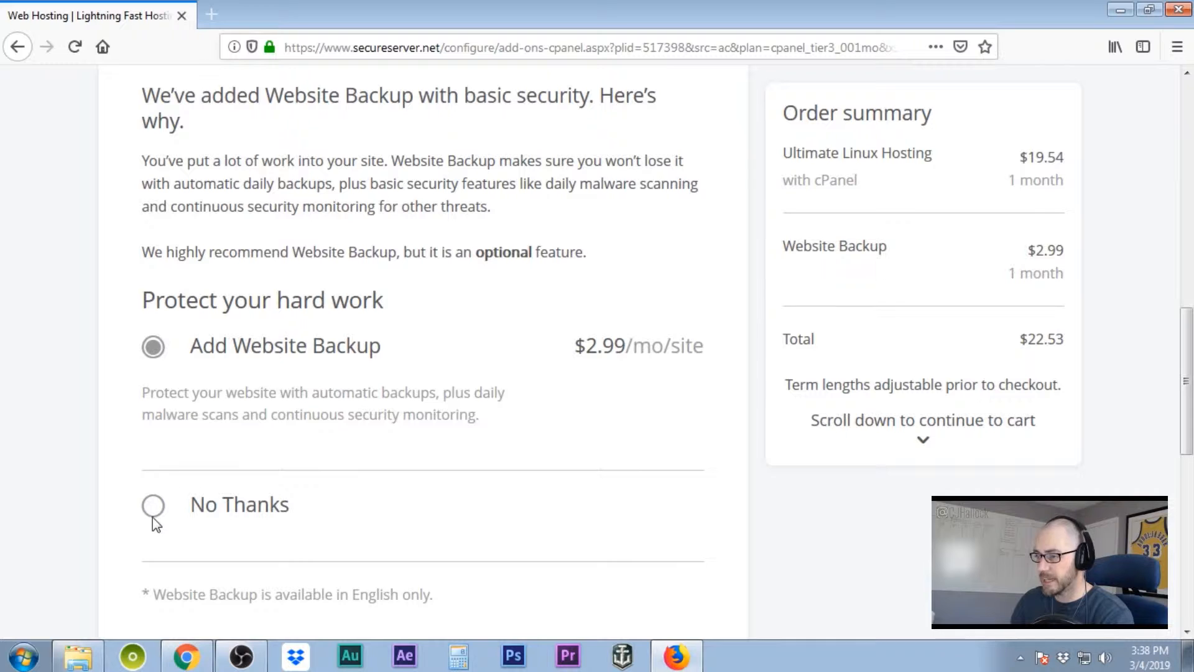
pyautogui.click(154, 506)
pyautogui.scroll(-10, 595, 460)
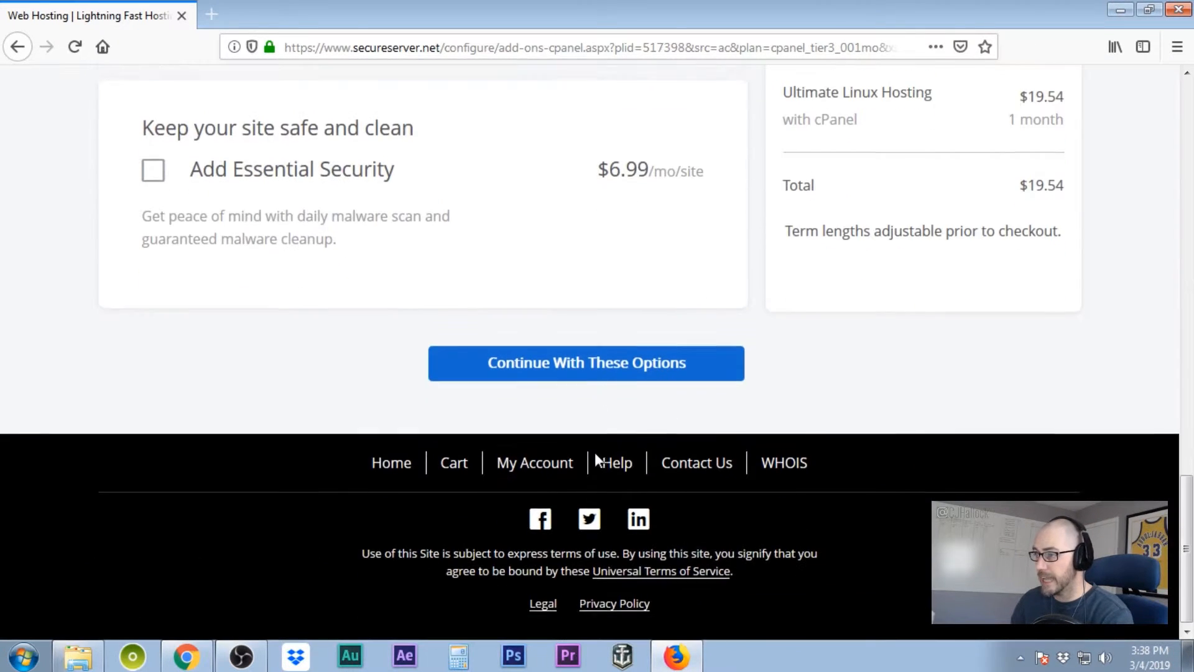
pyautogui.click(610, 367)
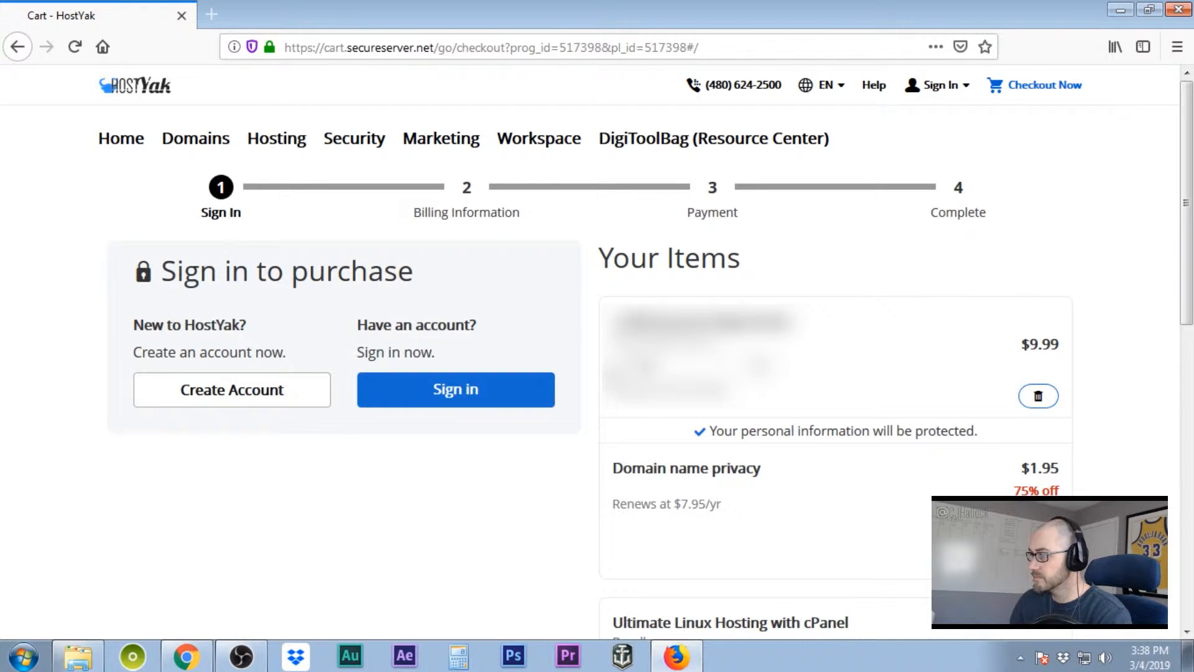
# - Check the $31.66 cart total and start creating a new HostYak account
pyautogui.scroll(-8, 917, 269)
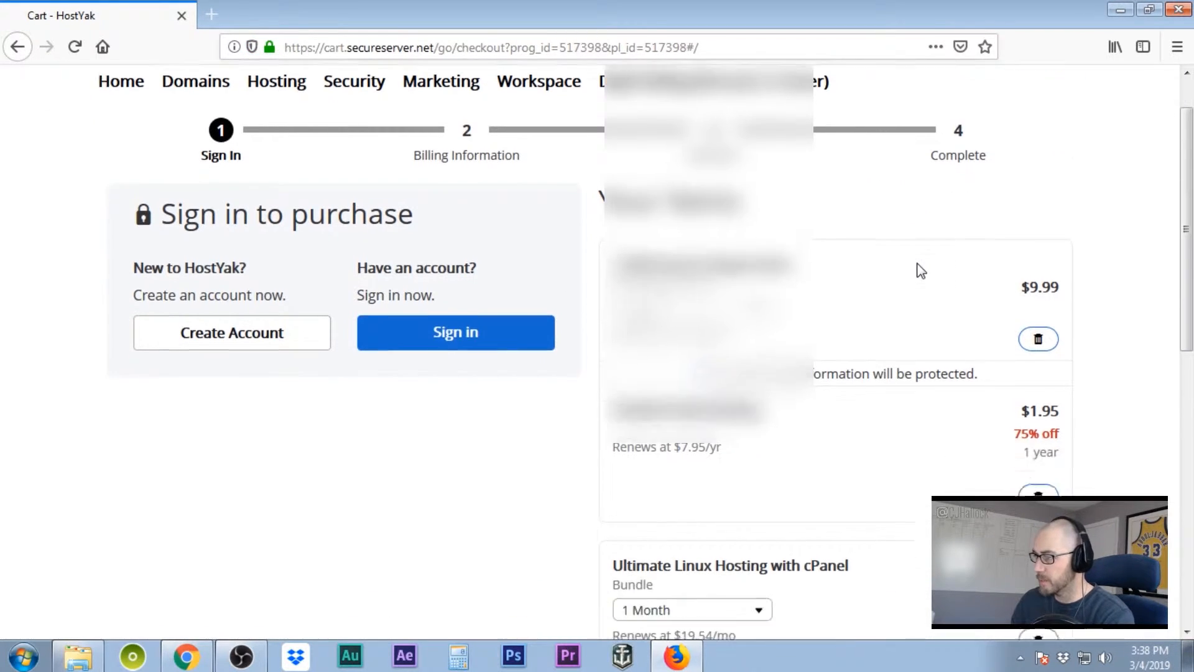
pyautogui.scroll(-2, 921, 270)
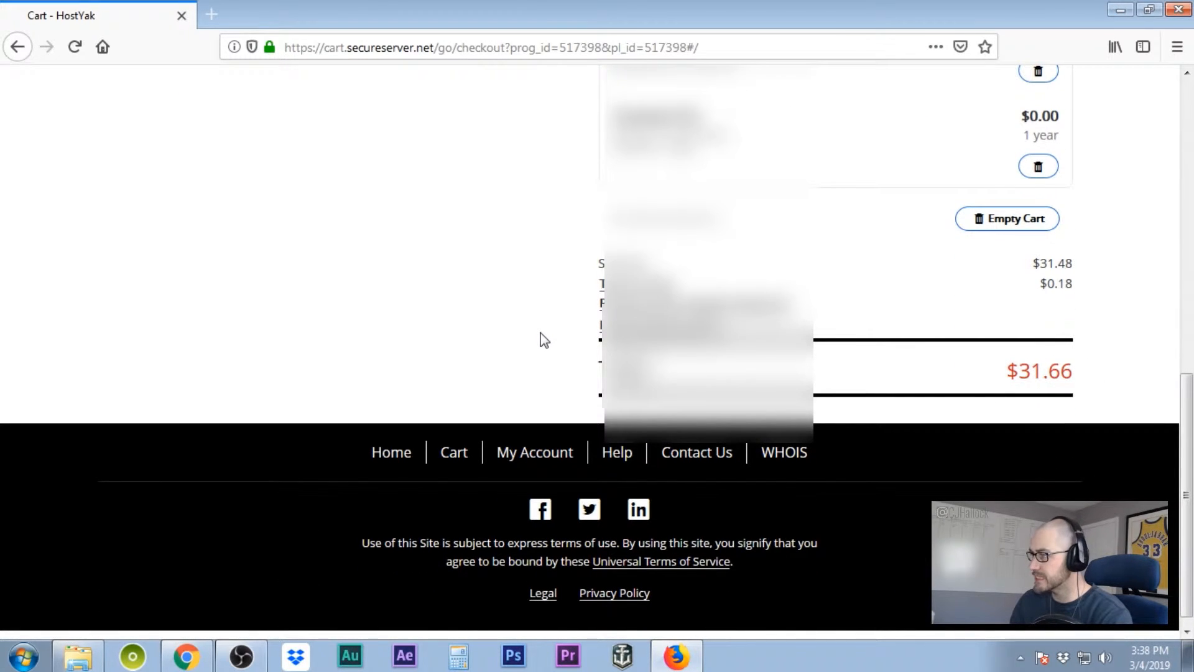
pyautogui.scroll(10, 544, 340)
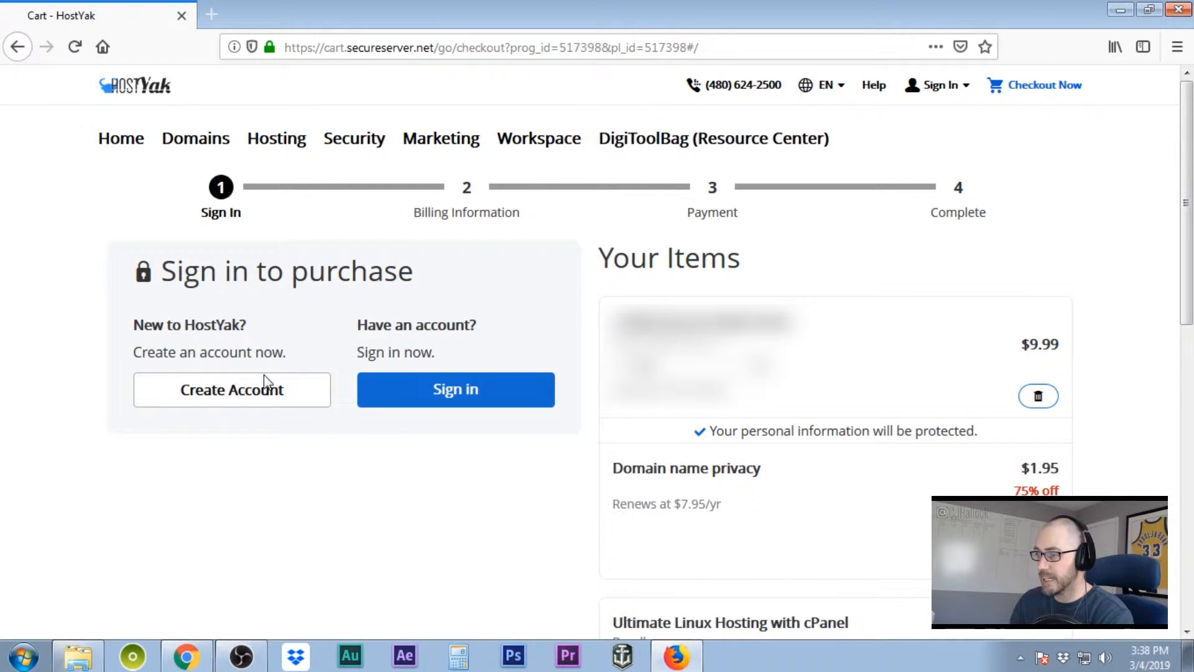
pyautogui.click(262, 396)
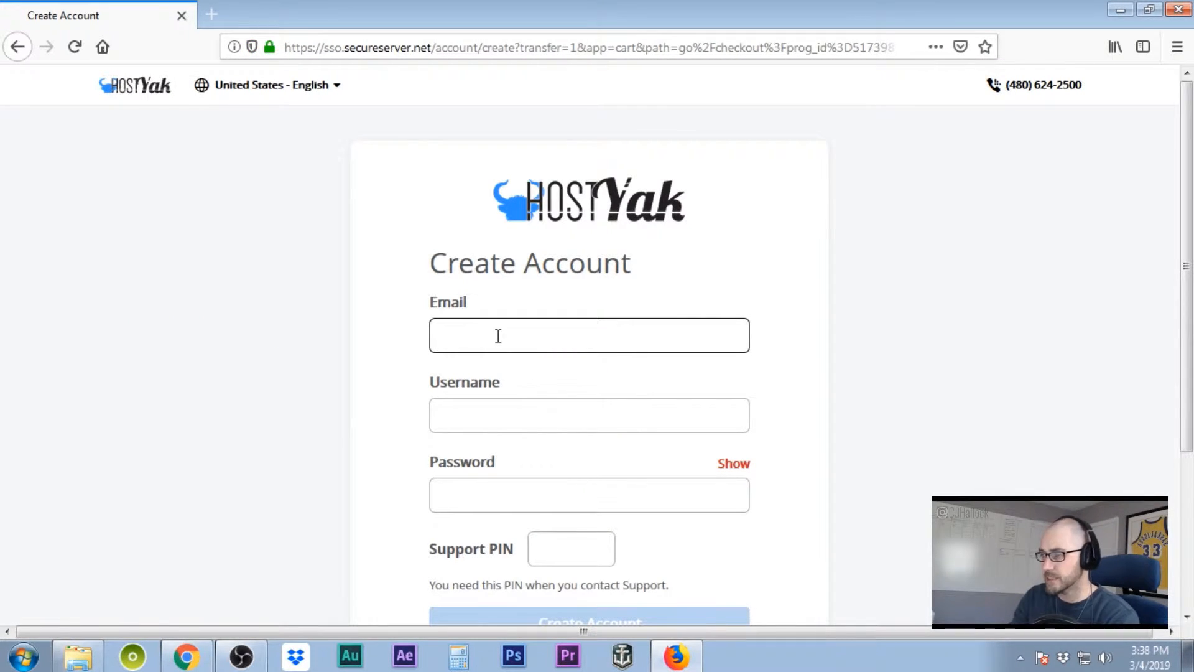
# - Enter the account email and edit the auto-filled username
pyautogui.write('...')
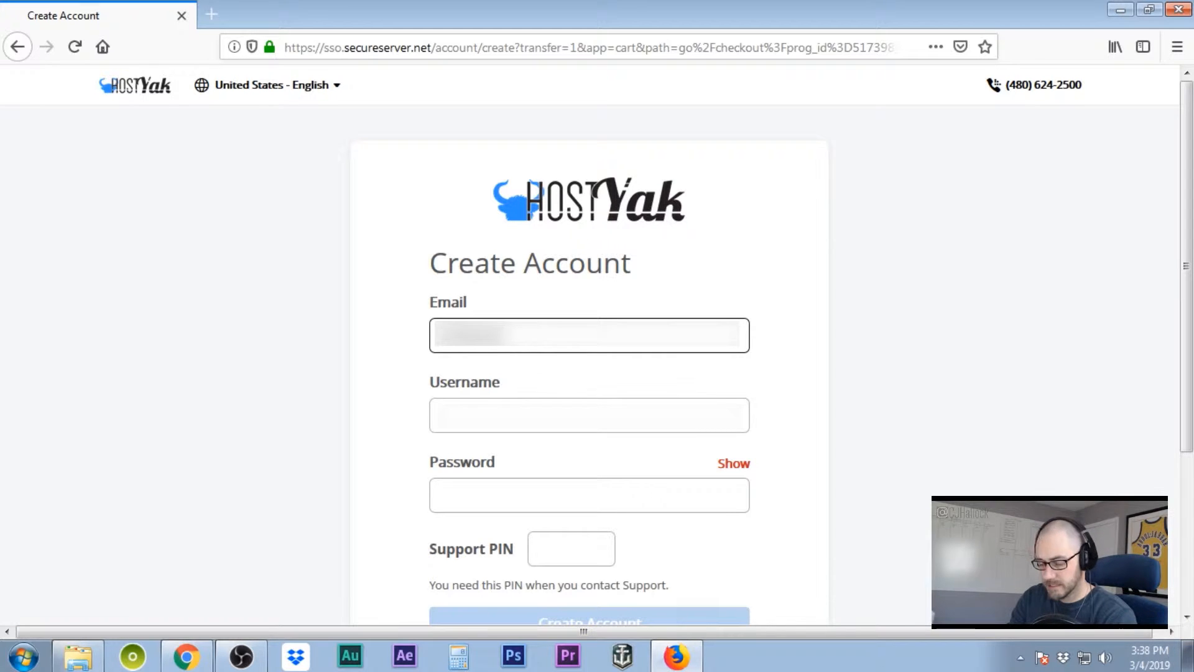
pyautogui.write('...')
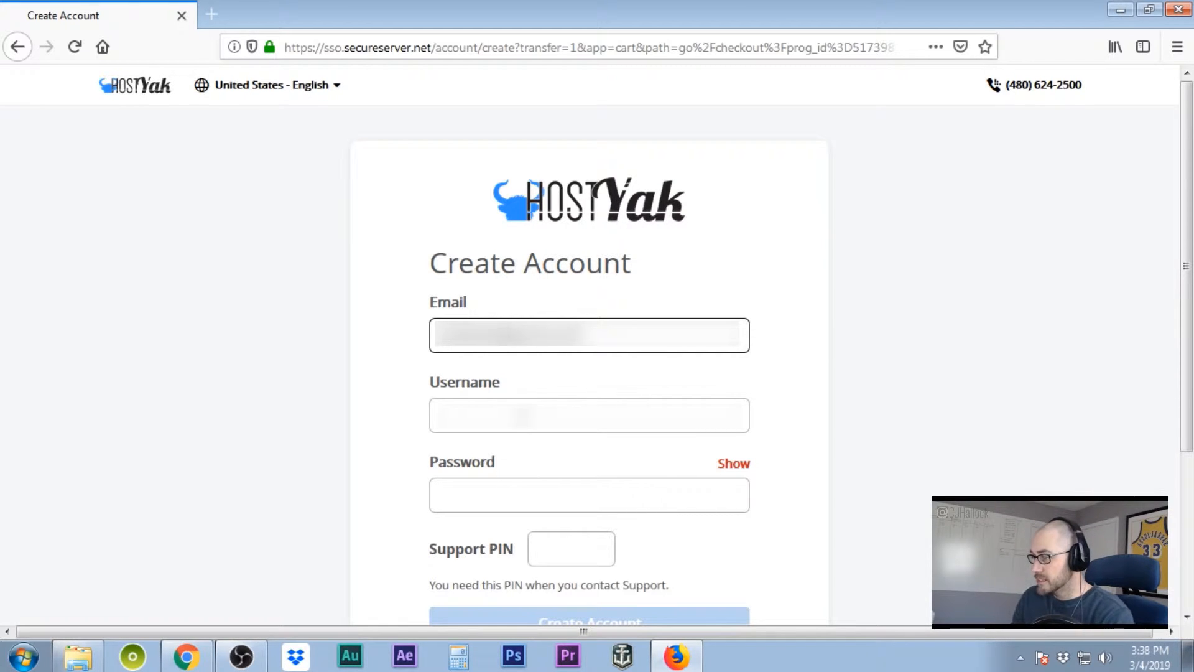
pyautogui.click(521, 416)
pyautogui.press('BackSpace')
pyautogui.press('BackSpace')
pyautogui.press('BackSpace')
pyautogui.press('BackSpace')
pyautogui.press('BackSpace')
pyautogui.press('BackSpace')
pyautogui.press('BackSpace')
pyautogui.press('BackSpace')
pyautogui.press('BackSpace')
pyautogui.press('BackSpace')
pyautogui.press('BackSpace')
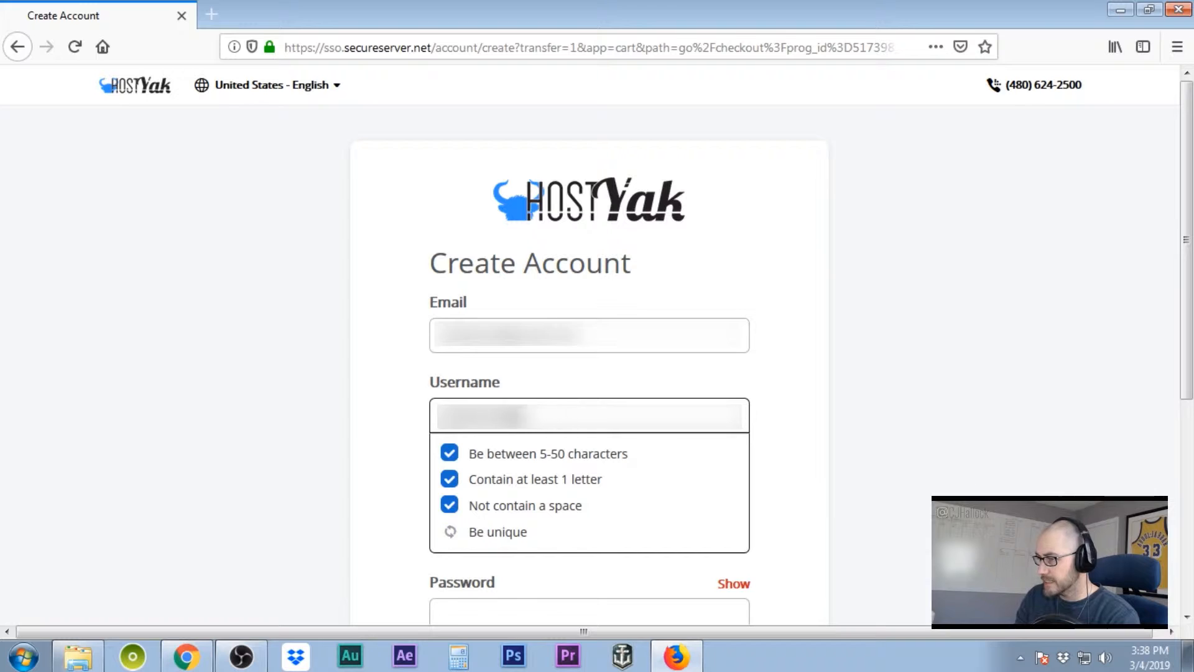
pyautogui.write('...')
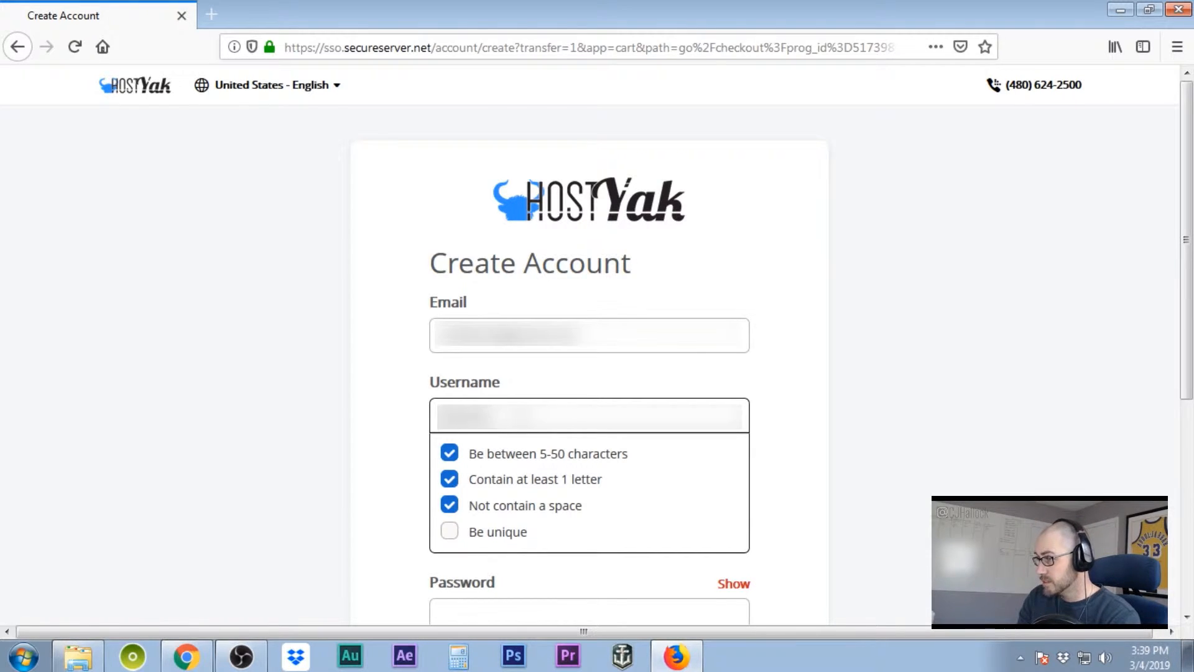
pyautogui.write('...')
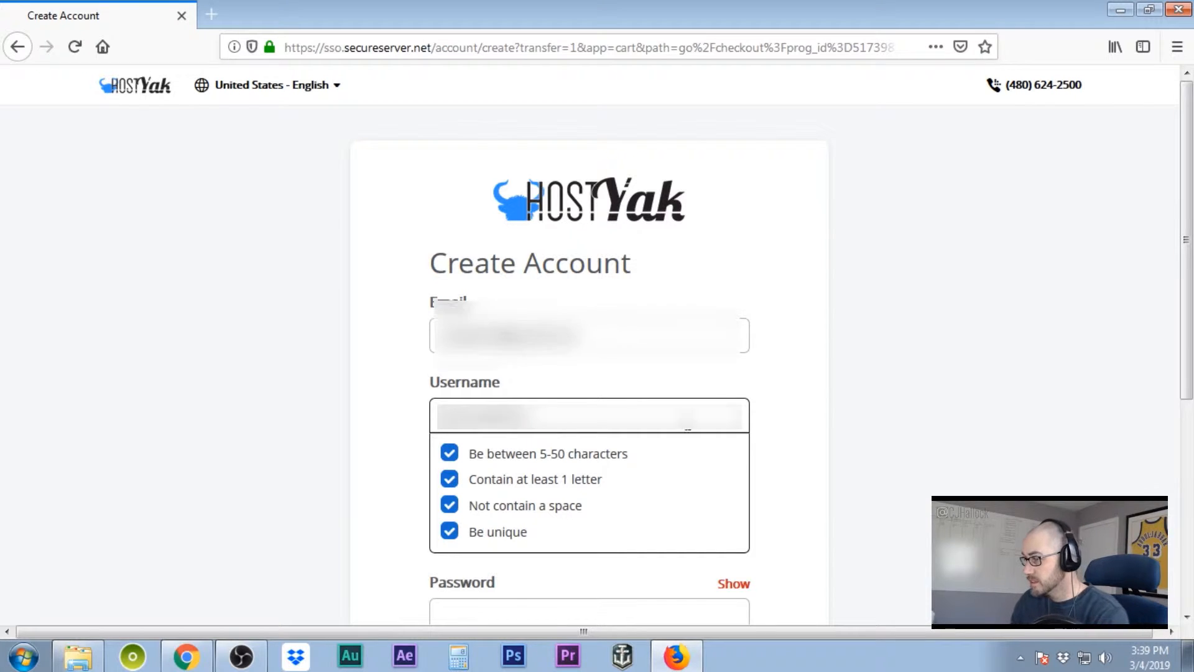
pyautogui.scroll(-2, 918, 430)
pyautogui.scroll(-2, 919, 431)
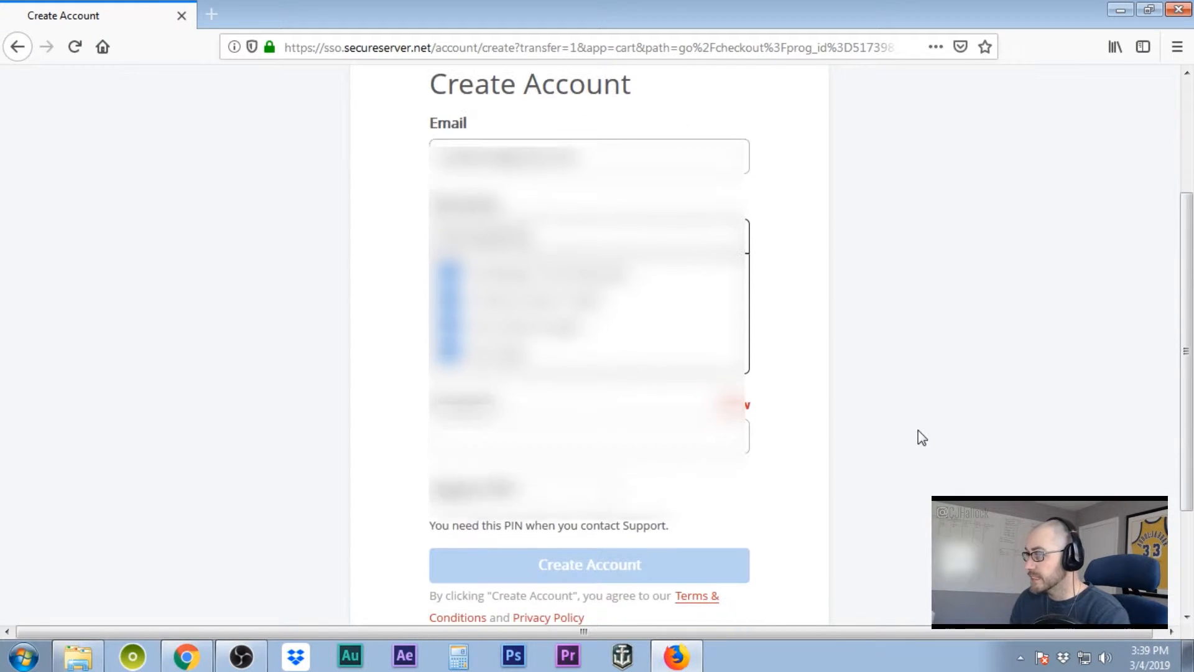
# - Set the account password and support PIN, then submit the new account form
pyautogui.click(491, 435)
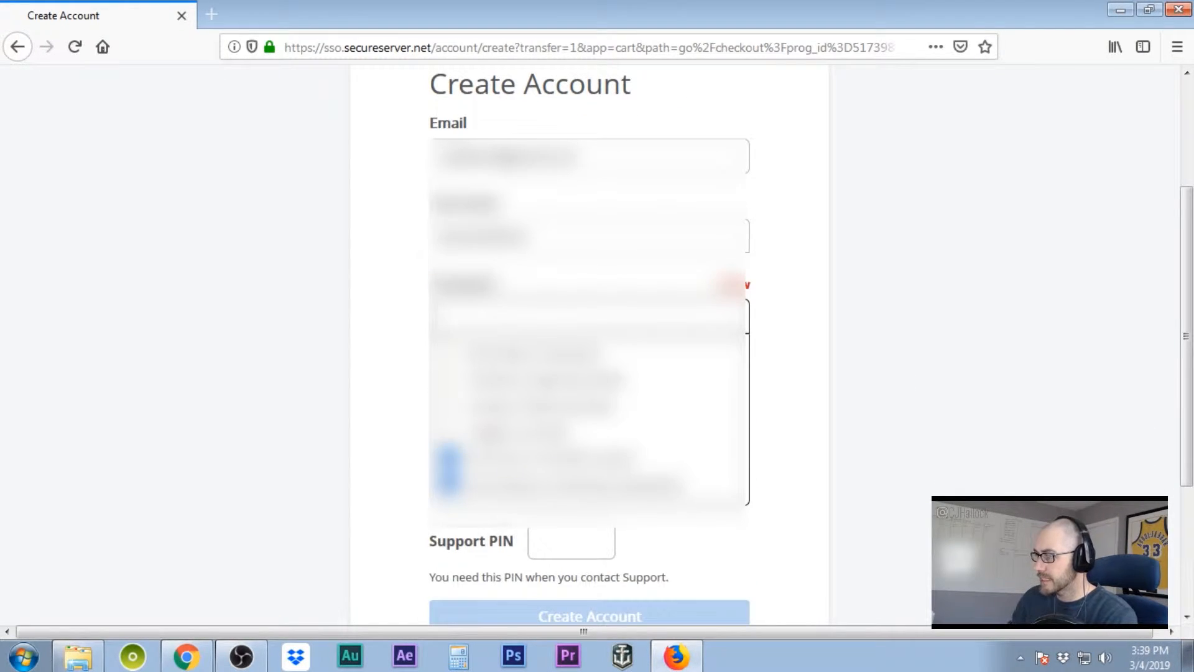
pyautogui.write('...')
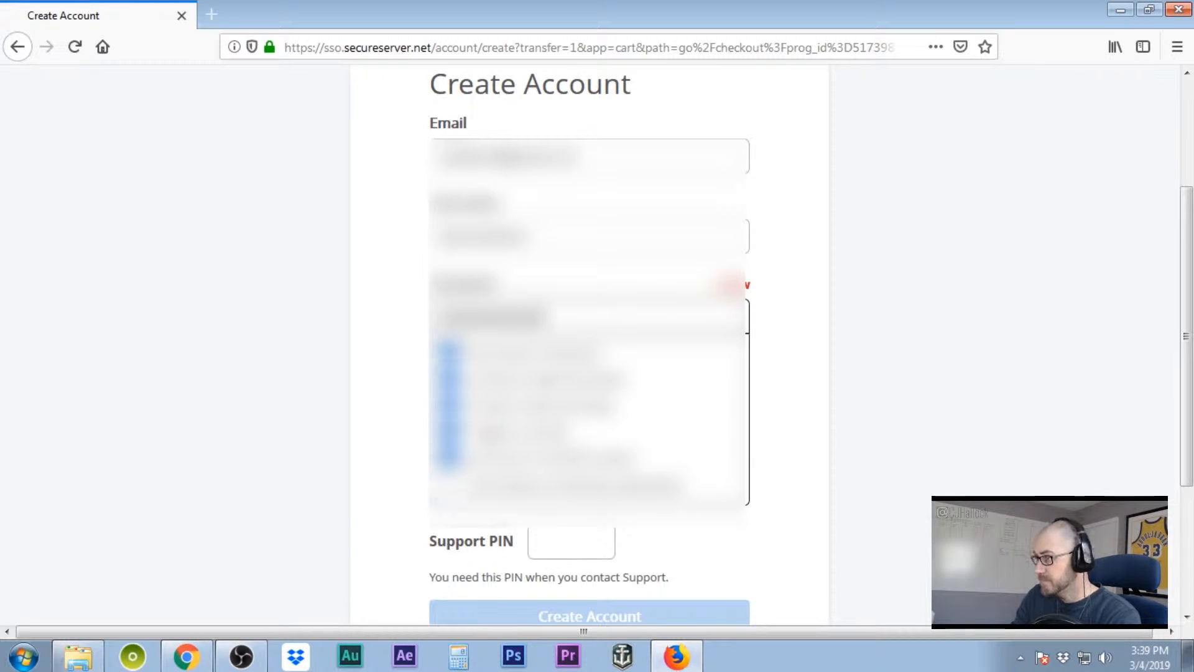
pyautogui.click(831, 426)
pyautogui.scroll(-1, 834, 432)
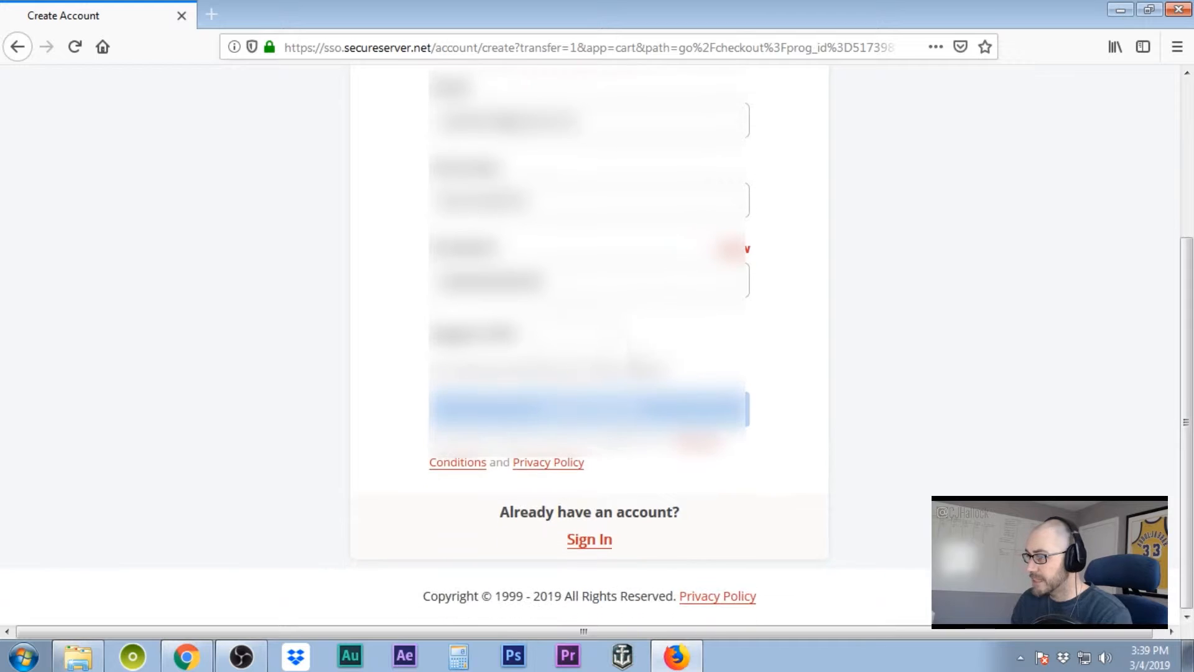
pyautogui.click(572, 334)
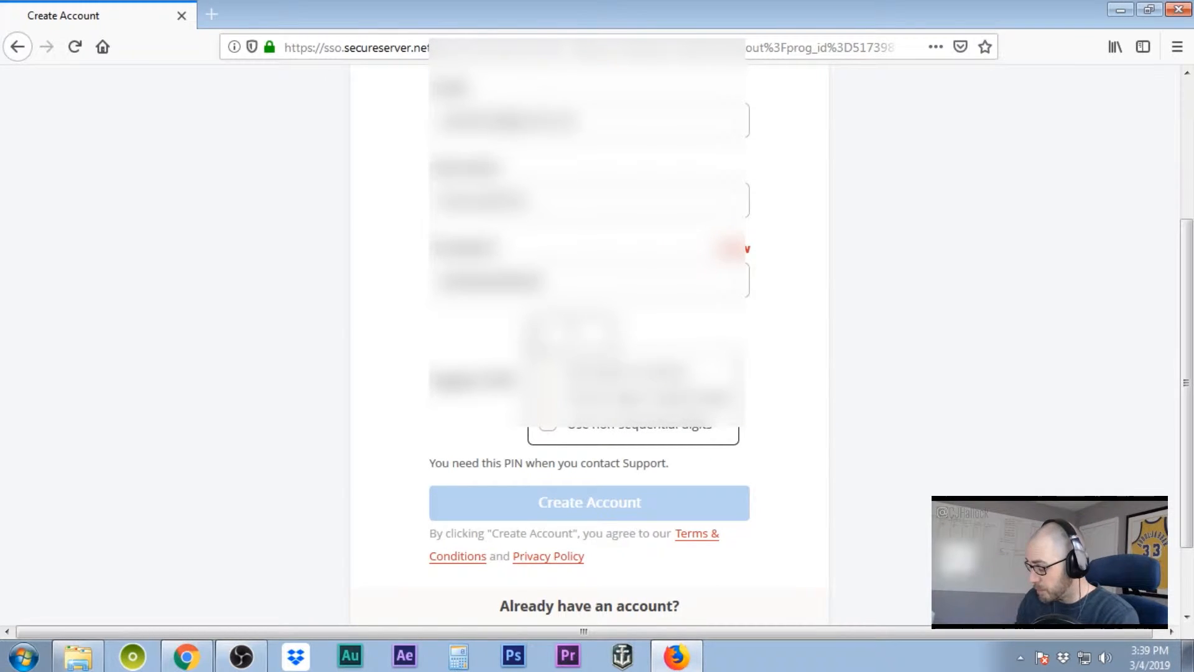
pyautogui.write('***')
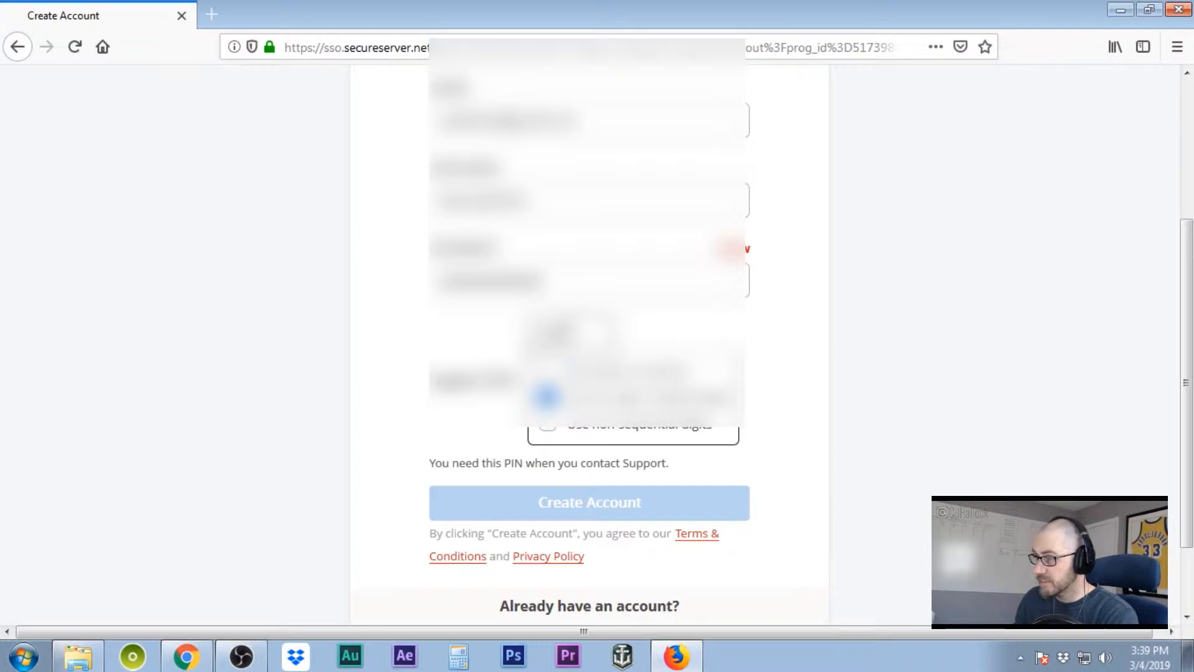
pyautogui.write('*')
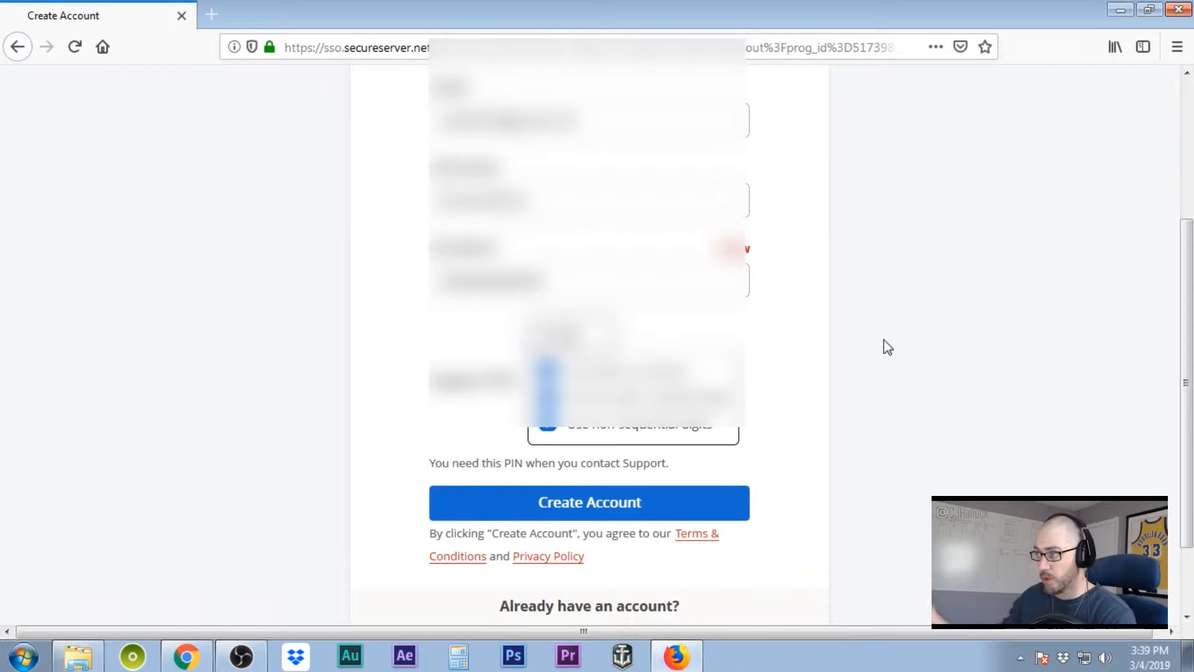
pyautogui.scroll(-2, 837, 384)
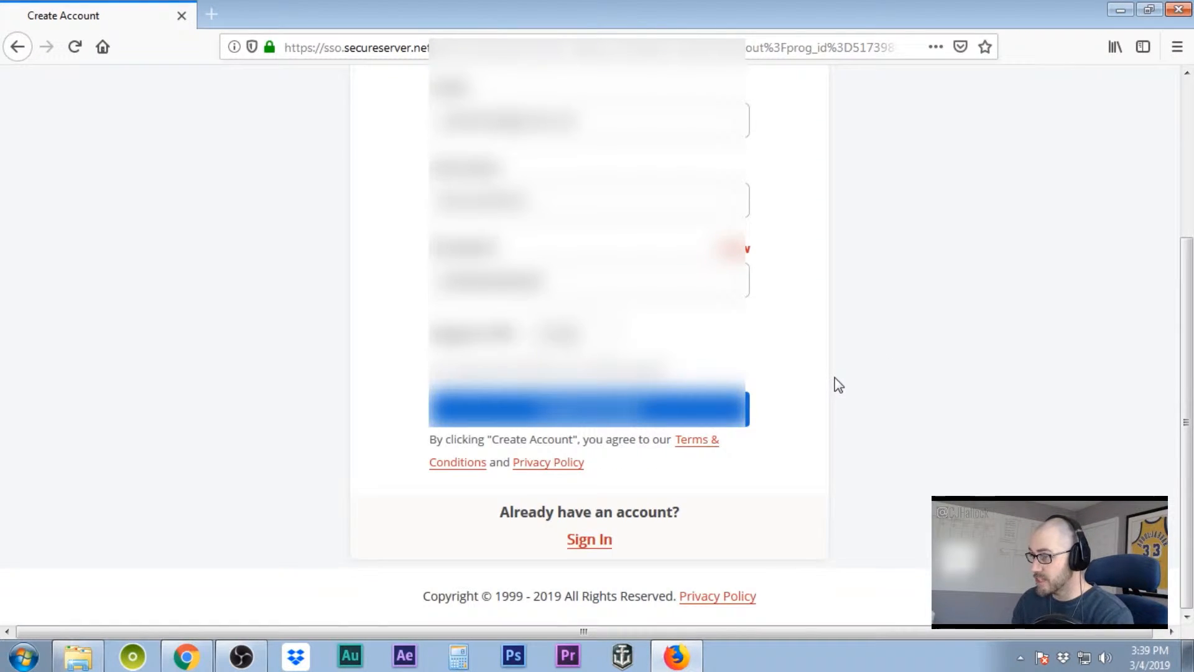
pyautogui.click(588, 423)
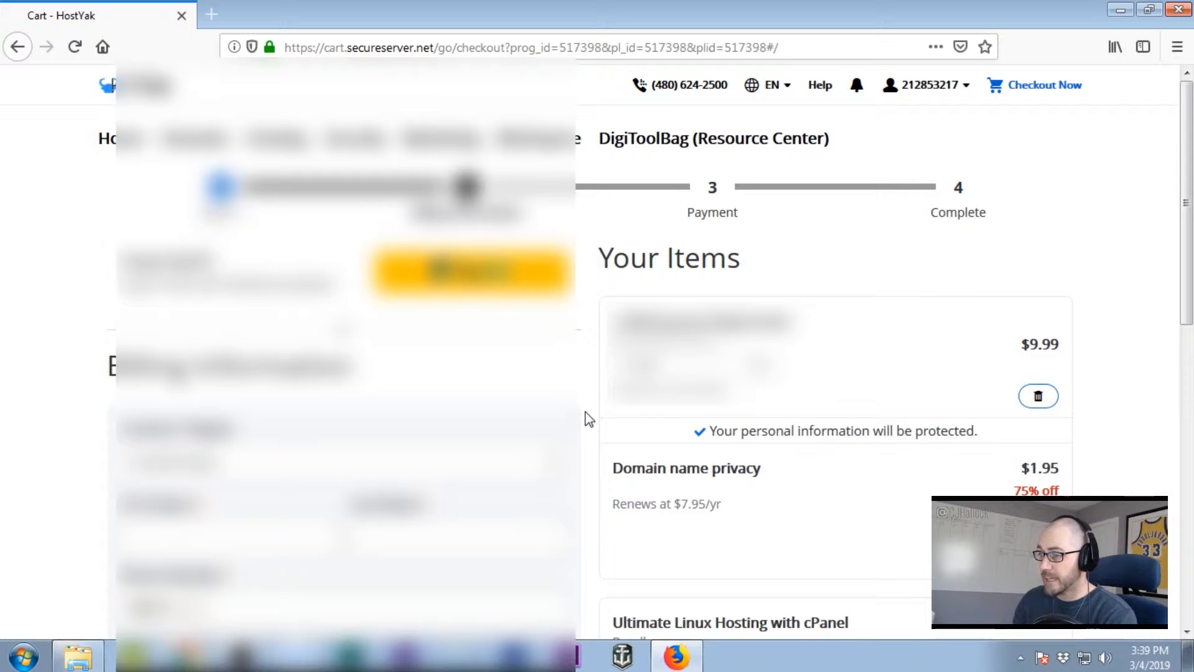
# - Enter the billing first name, last name and phone number
pyautogui.scroll(-3, 588, 418)
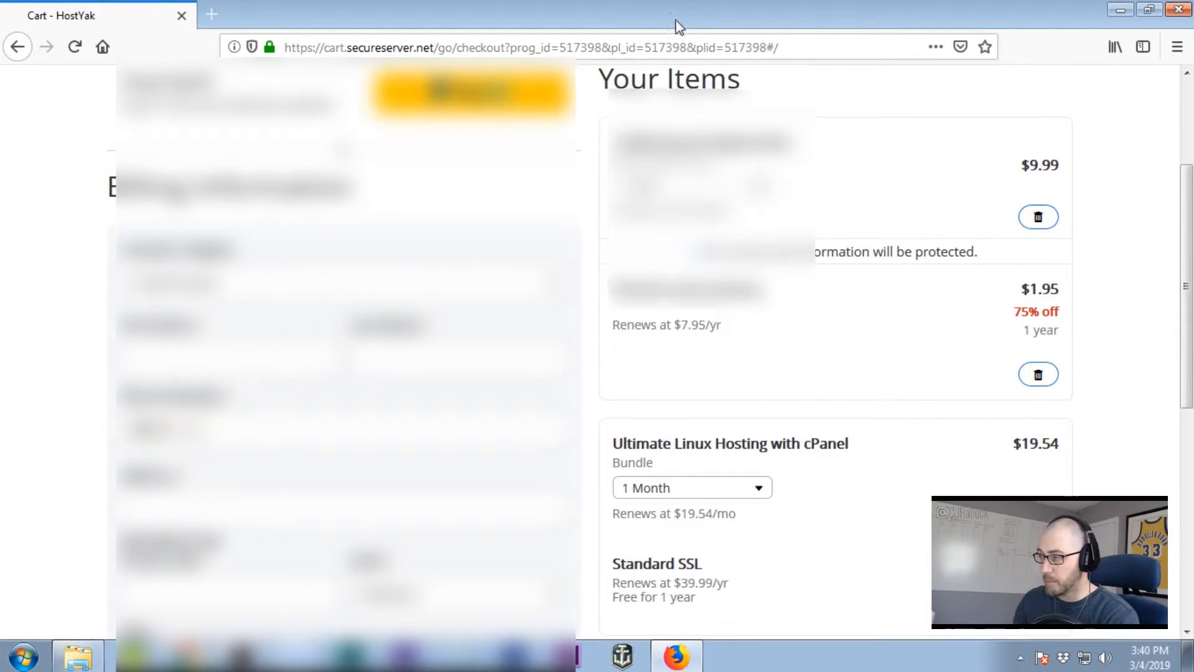
pyautogui.scroll(-7, 686, 232)
pyautogui.scroll(10, 588, 349)
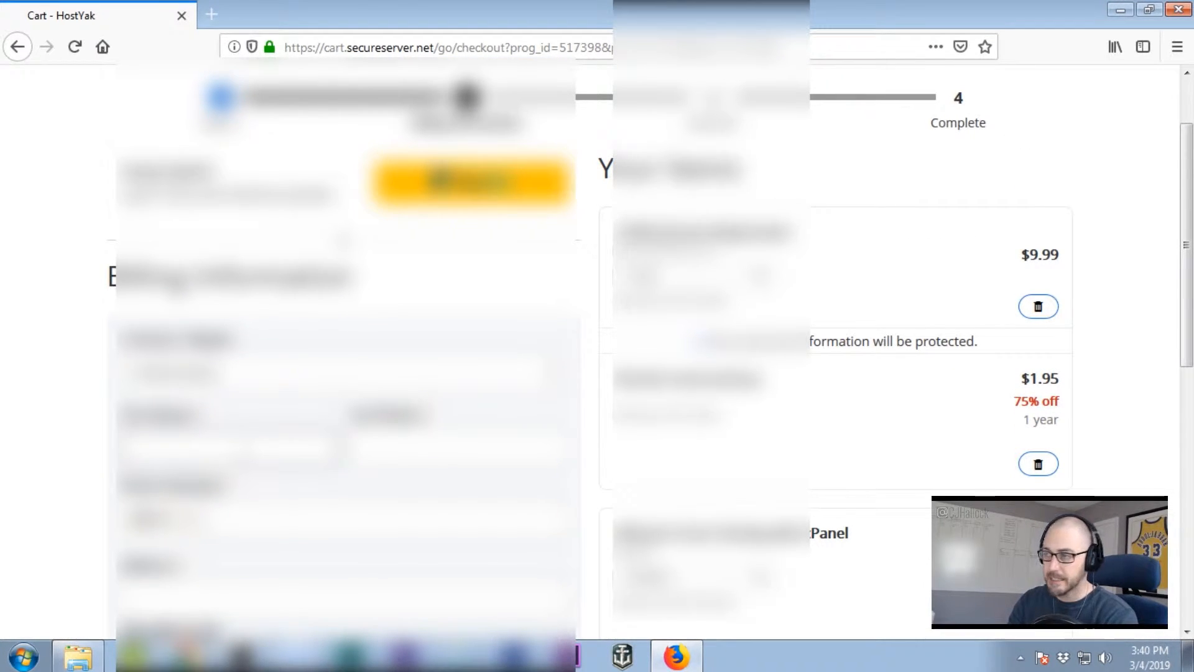
pyautogui.press('Tab')
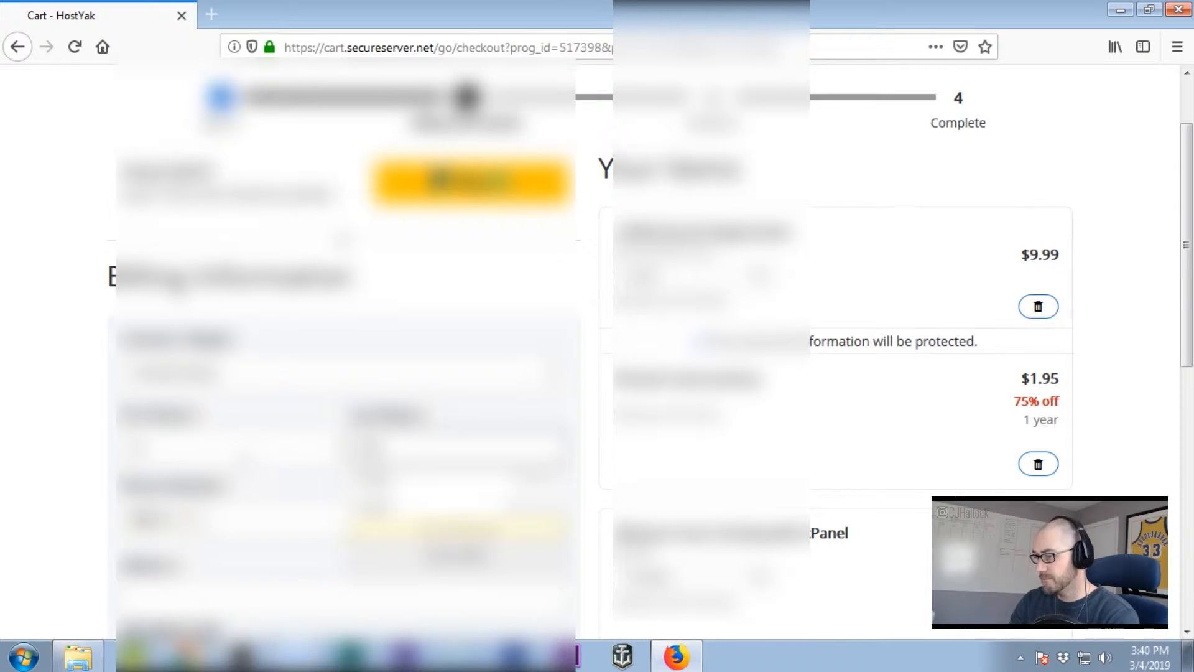
pyautogui.click(266, 516)
pyautogui.write('5555555555')
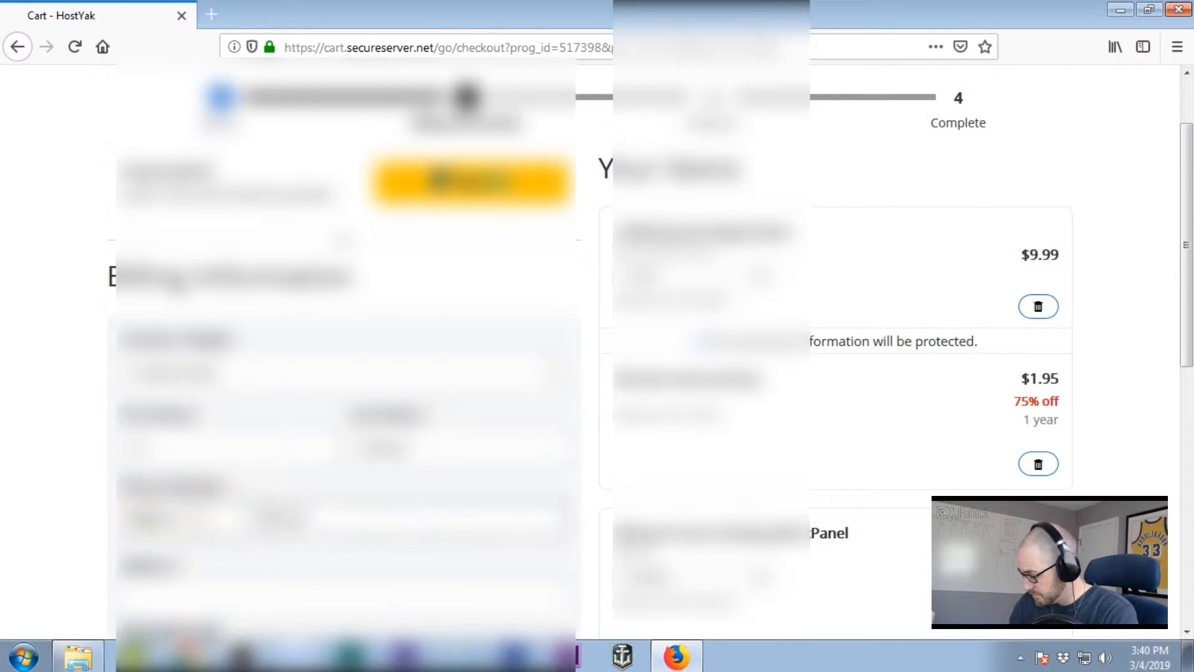
# - Autofill the billing street address, choose the state, enter the zip code, and save
pyautogui.click(274, 588)
pyautogui.click(371, 499)
pyautogui.scroll(-4, 367, 556)
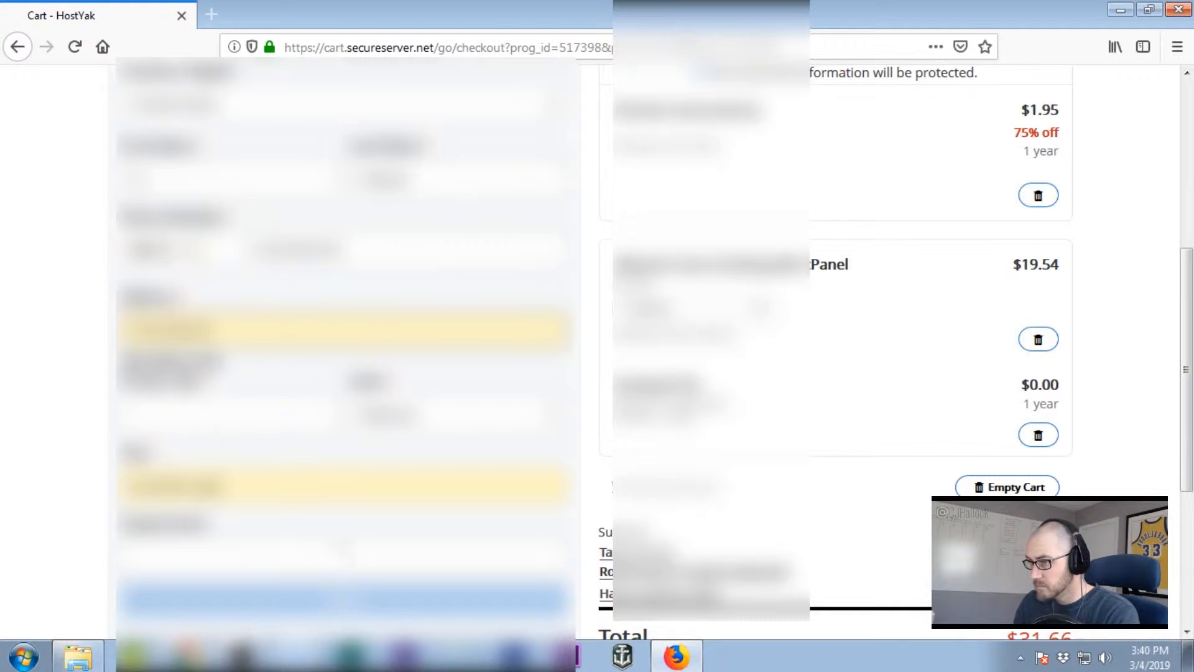
pyautogui.click(406, 416)
pyautogui.scroll(-15, 435, 343)
pyautogui.scroll(1, 435, 342)
pyautogui.click(435, 342)
pyautogui.click(191, 418)
pyautogui.write('73102')
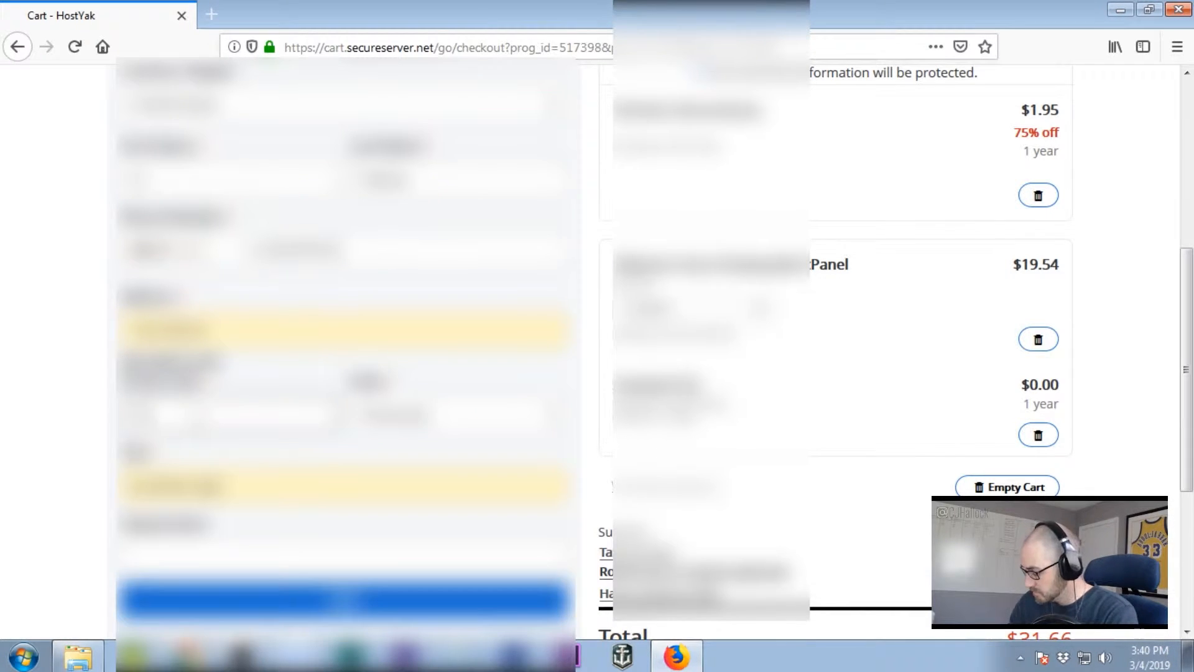
pyautogui.scroll(-5, 387, 339)
pyautogui.click(387, 337)
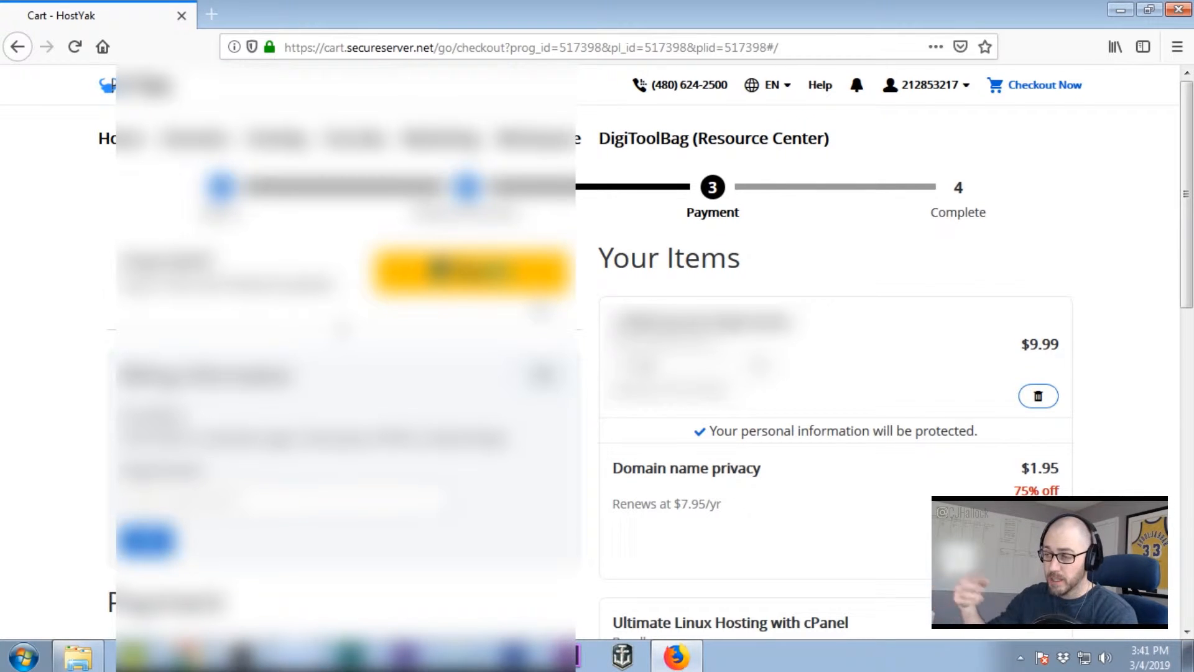
# - Enter the card number, expiry month and year, and security code, then save the payment
pyautogui.scroll(-3, 597, 359)
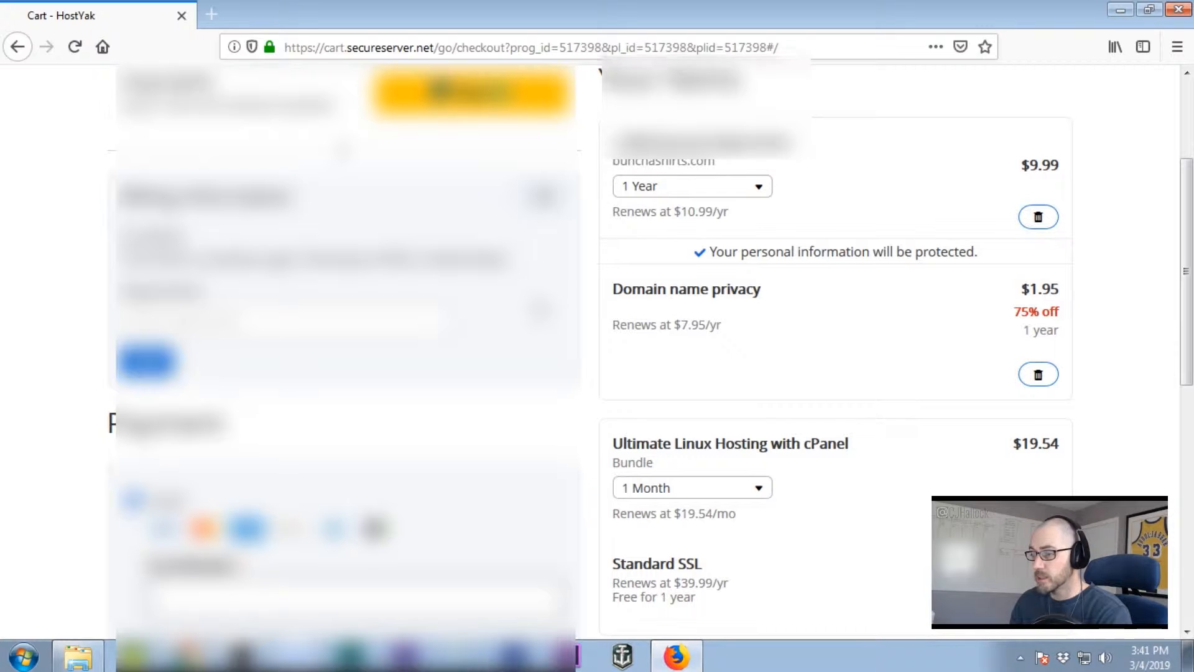
pyautogui.scroll(-6, 597, 358)
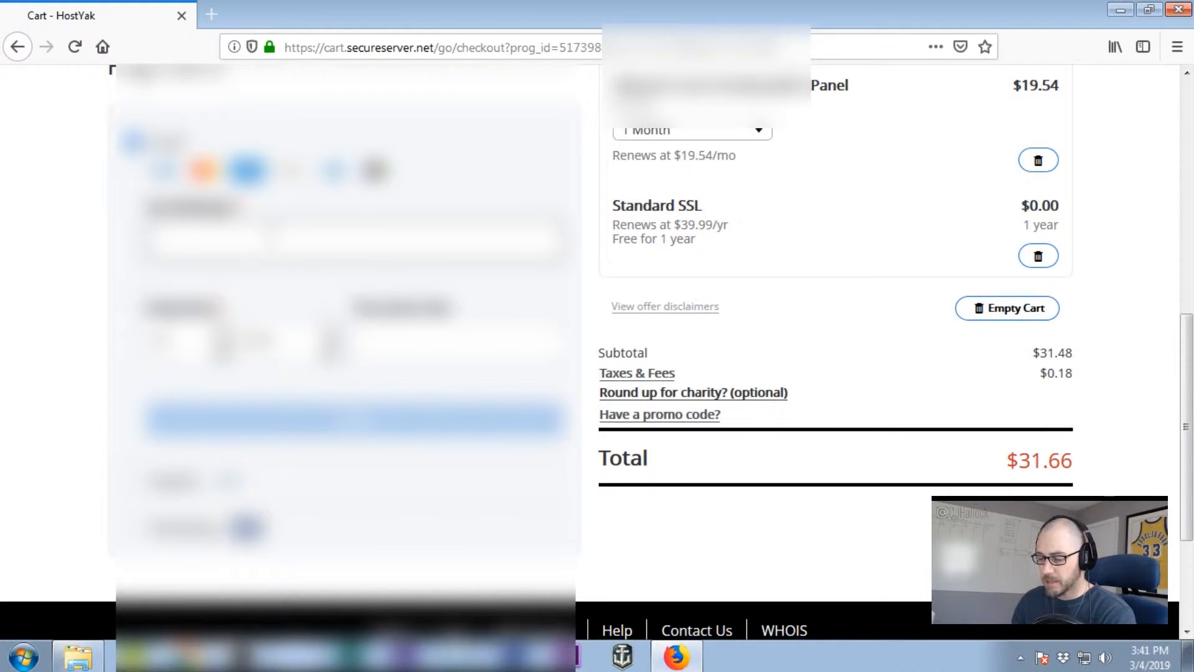
pyautogui.write('????????????????')
pyautogui.click(184, 342)
pyautogui.click(185, 409)
pyautogui.click(279, 341)
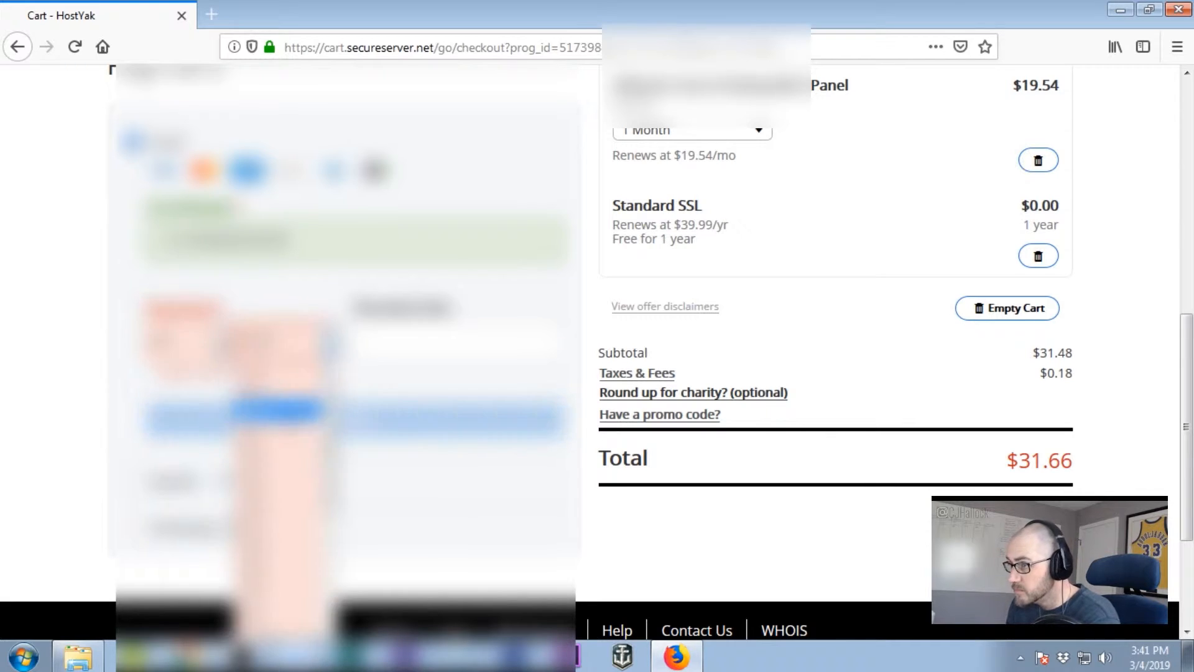
pyautogui.click(277, 411)
pyautogui.click(427, 342)
pyautogui.write('???')
pyautogui.click(376, 423)
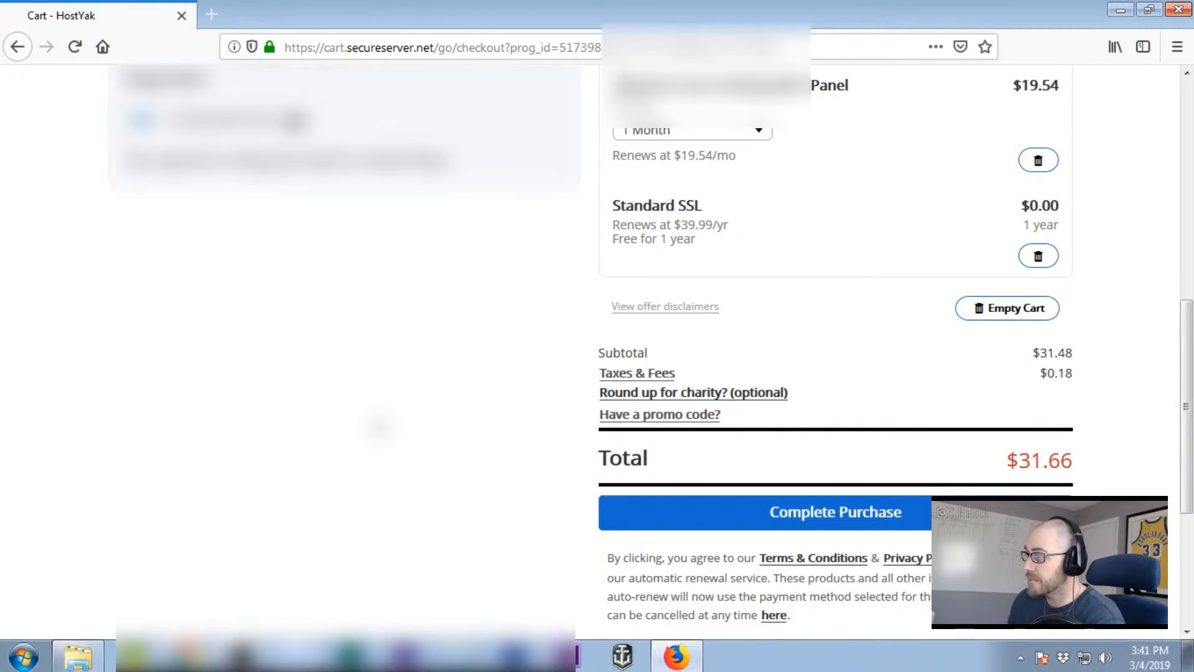
pyautogui.scroll(8, 378, 427)
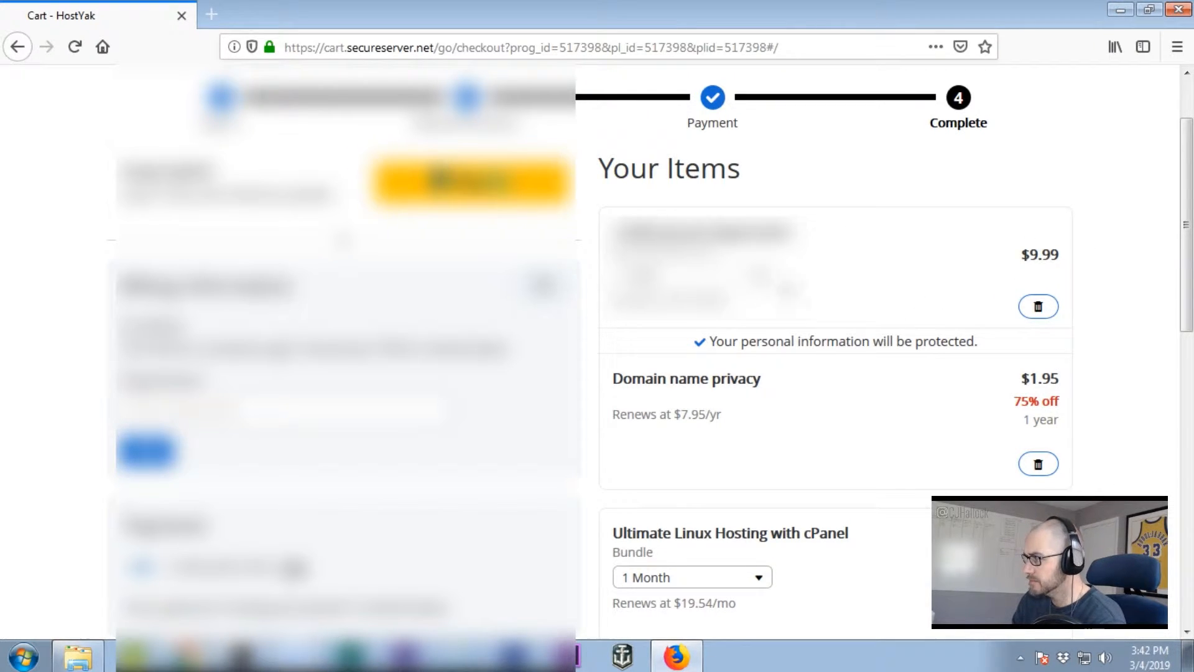
# - Place the $31.66 order for the domain, privacy and Ultimate cPanel hosting
pyautogui.scroll(-3, 964, 307)
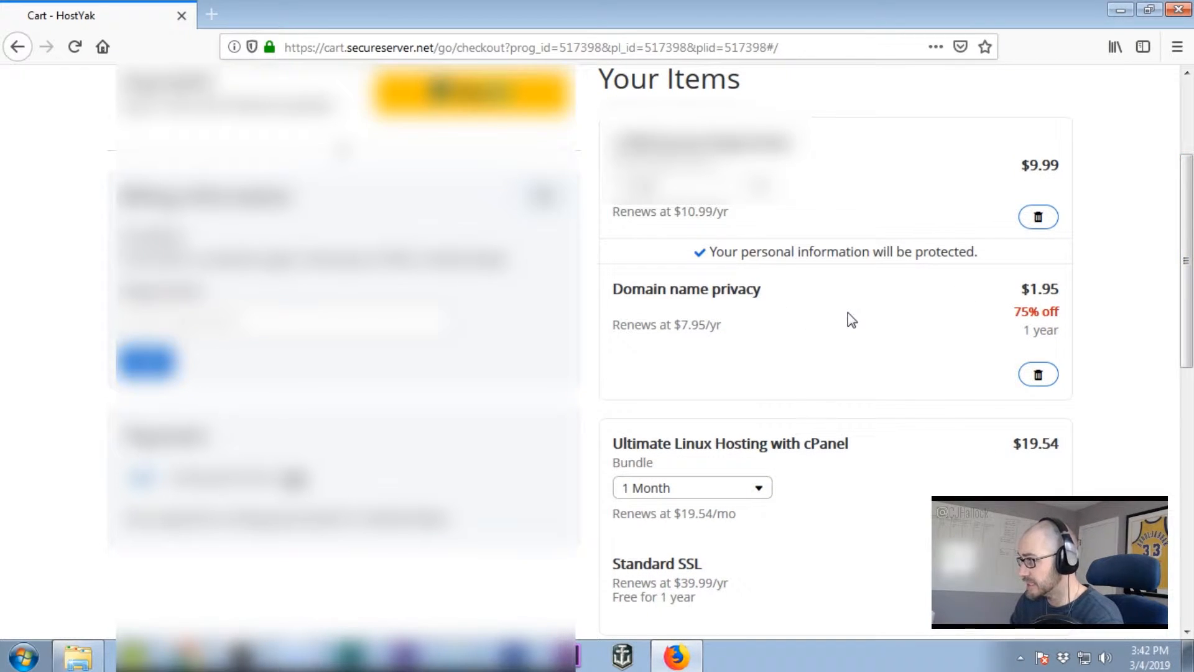
pyautogui.scroll(-6, 852, 320)
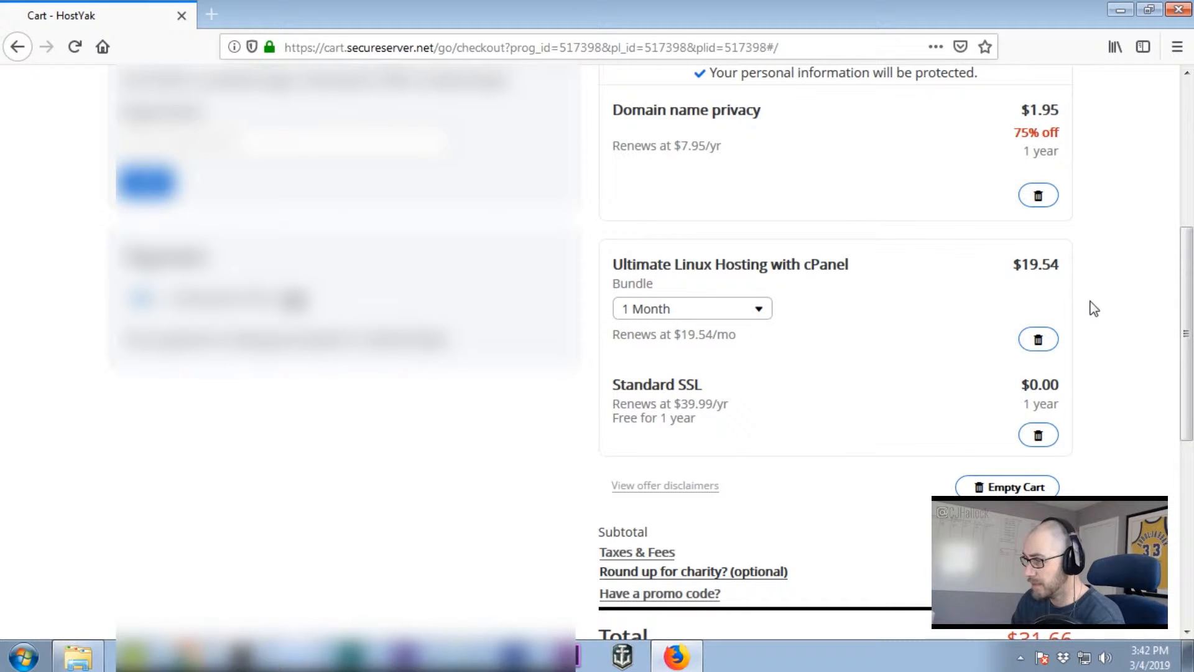
pyautogui.scroll(-4, 931, 407)
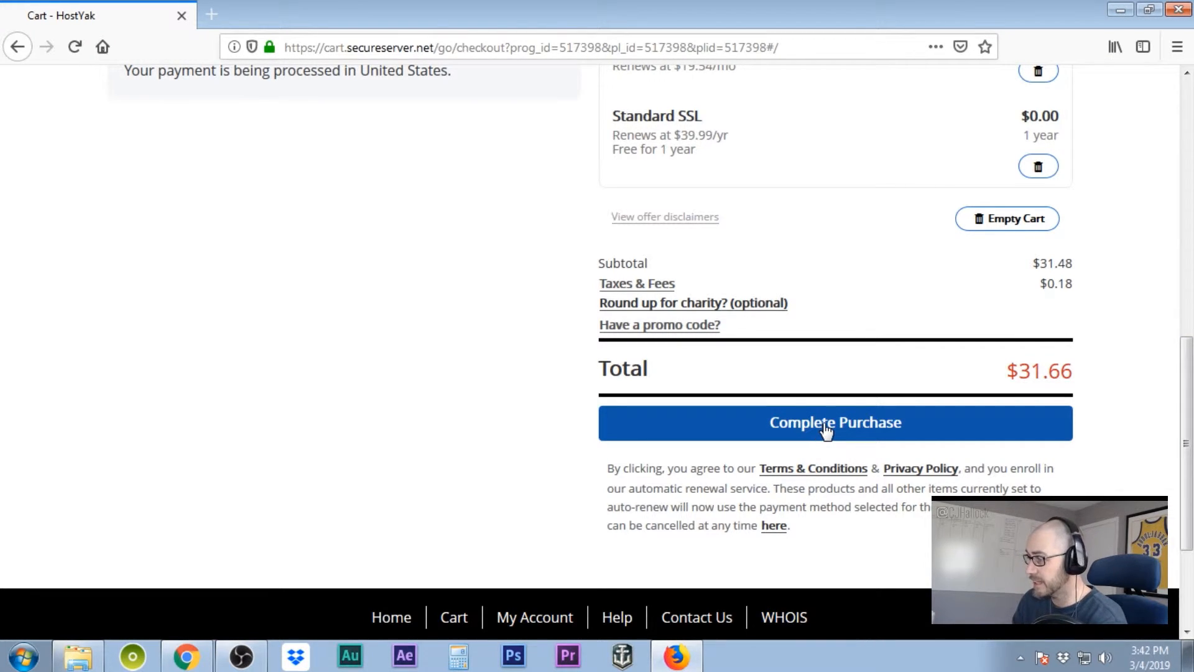
pyautogui.click(825, 425)
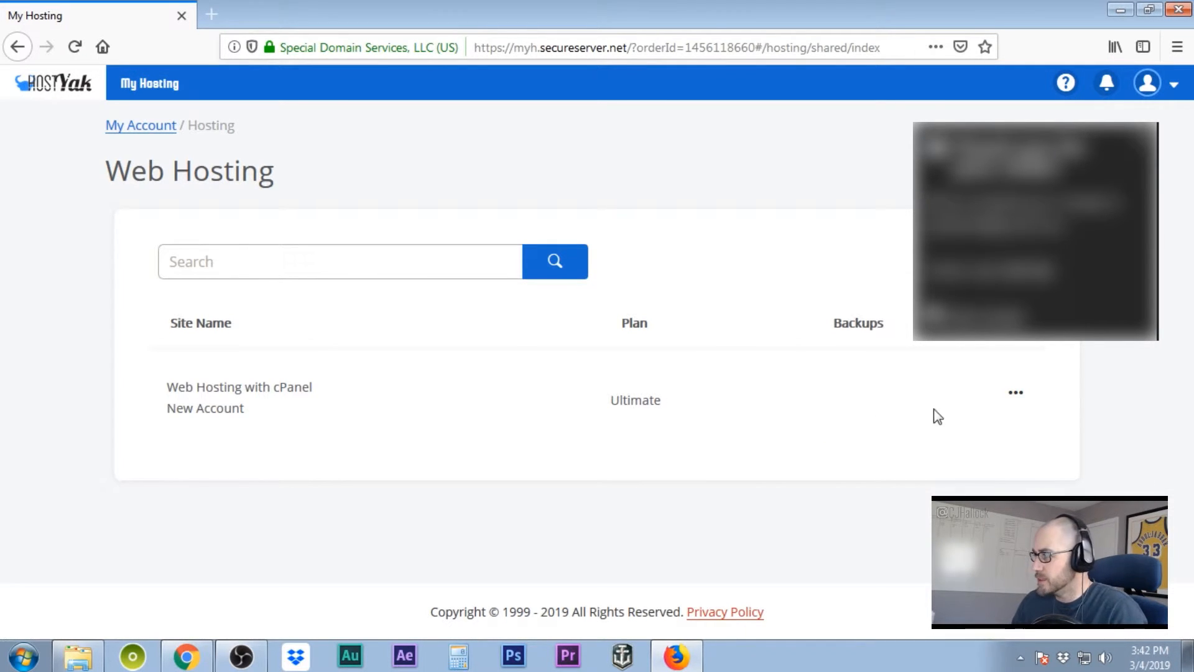
# - Start the new cPanel hosting setup, enter its domain, and keep SSL Standard
pyautogui.click(1015, 398)
pyautogui.click(1007, 440)
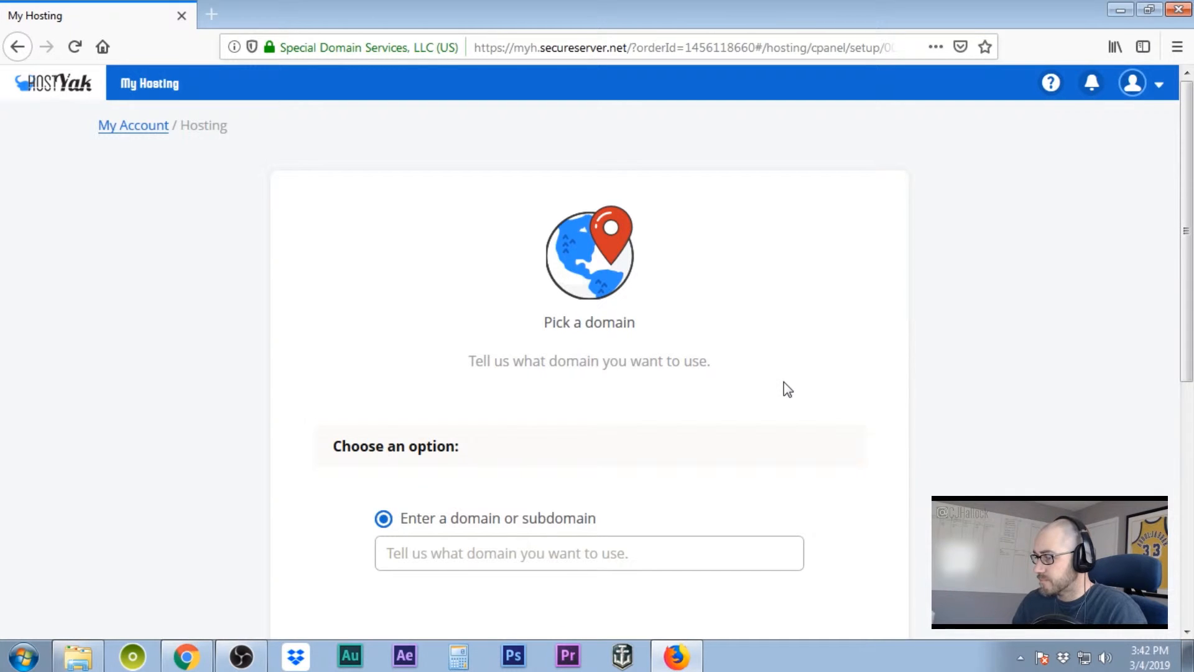
pyautogui.scroll(-4, 786, 389)
pyautogui.click(544, 289)
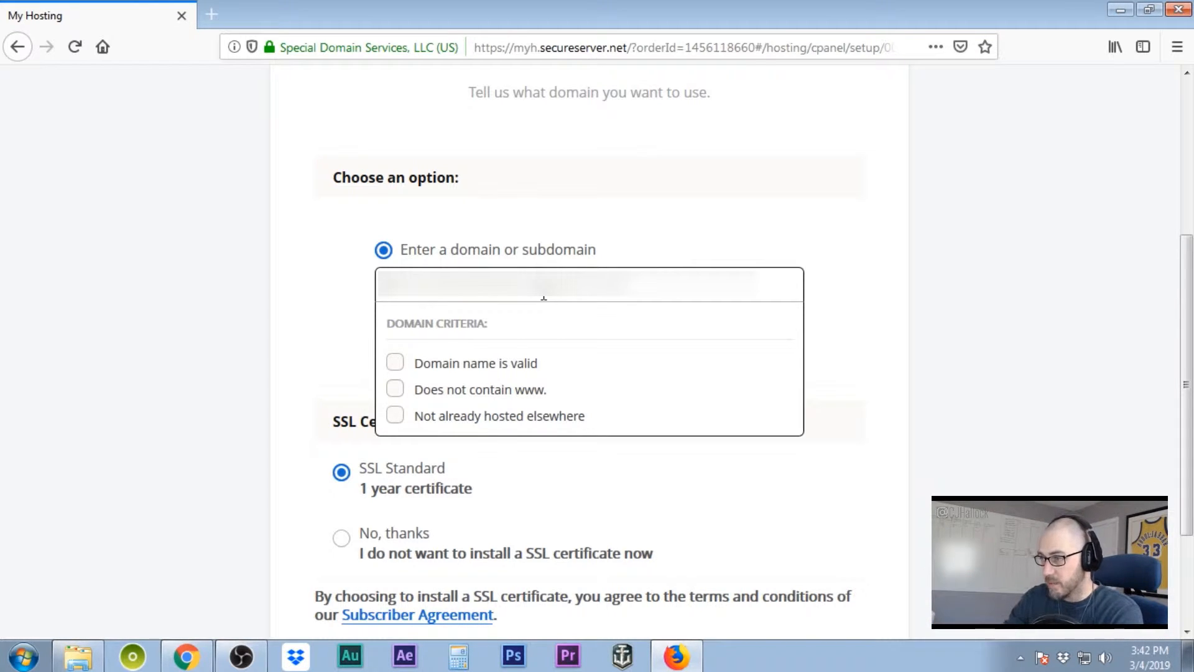
pyautogui.write('******')
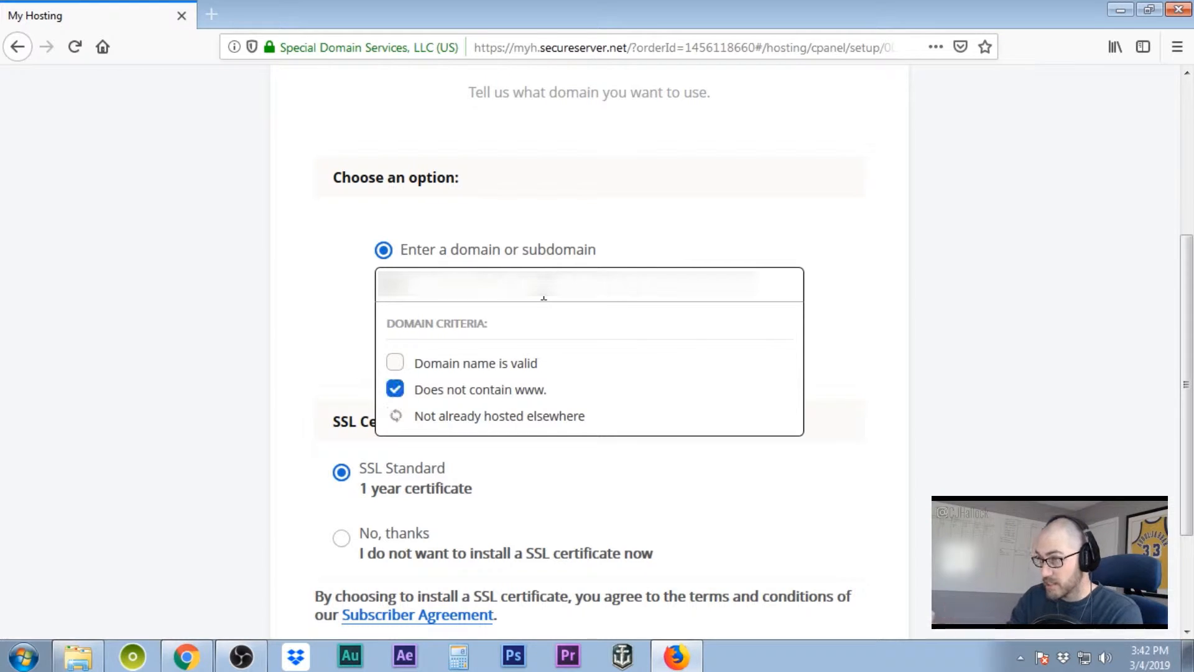
pyautogui.write('*****')
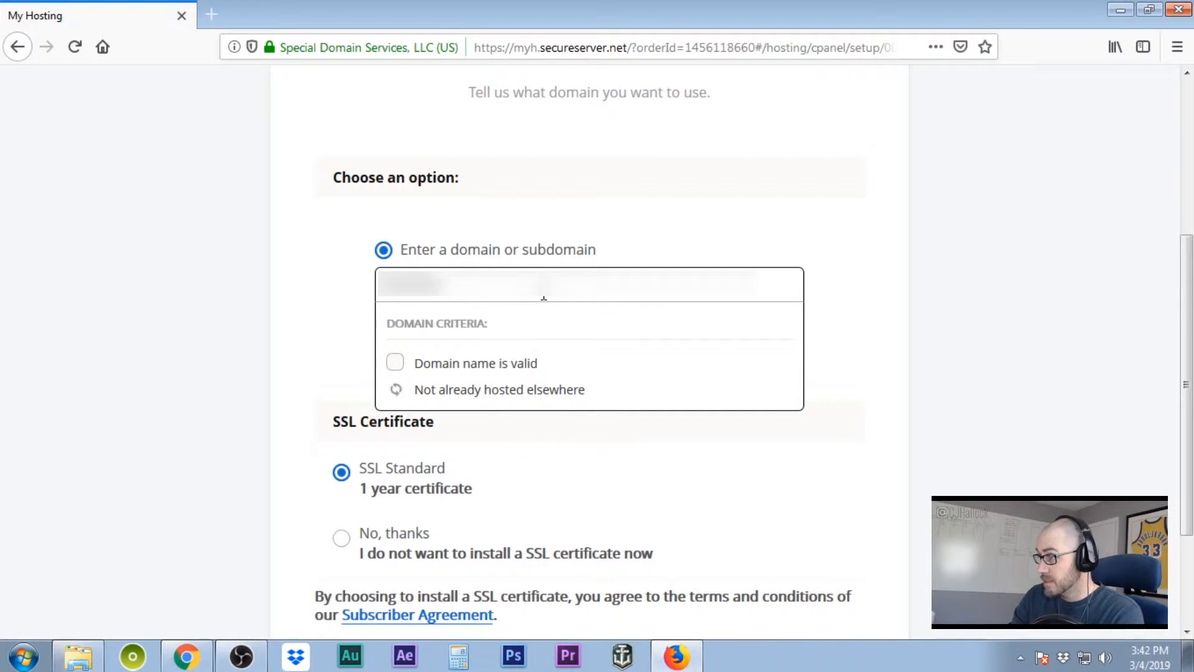
pyautogui.write('*****')
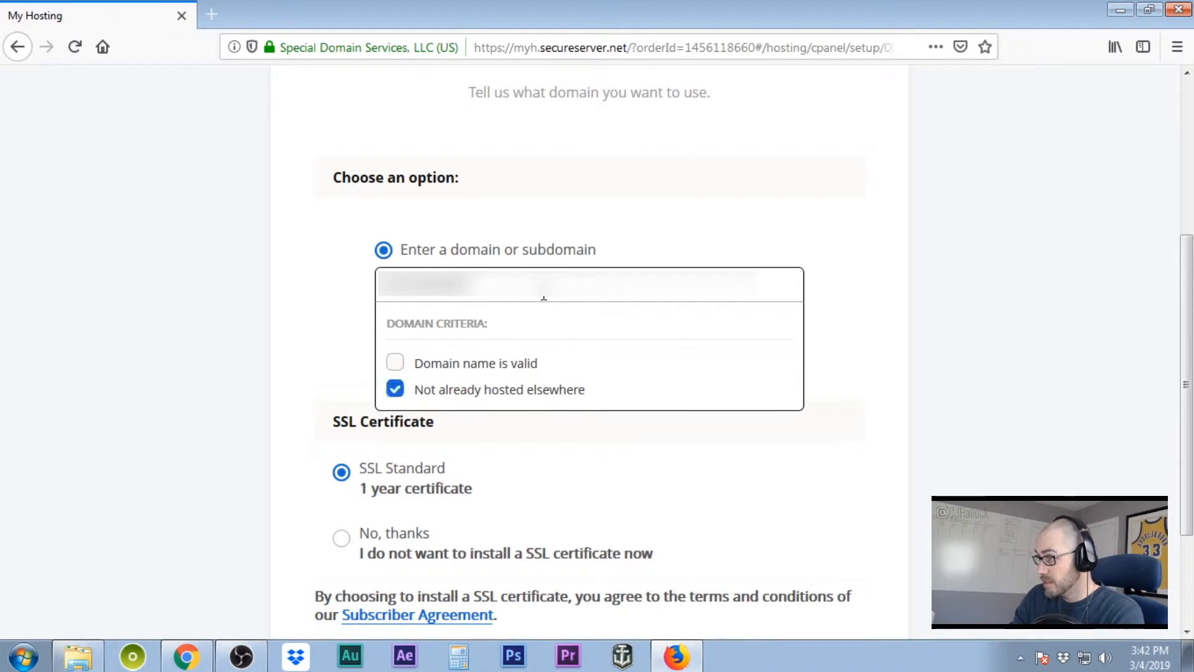
pyautogui.click(662, 375)
pyautogui.scroll(-5, 662, 375)
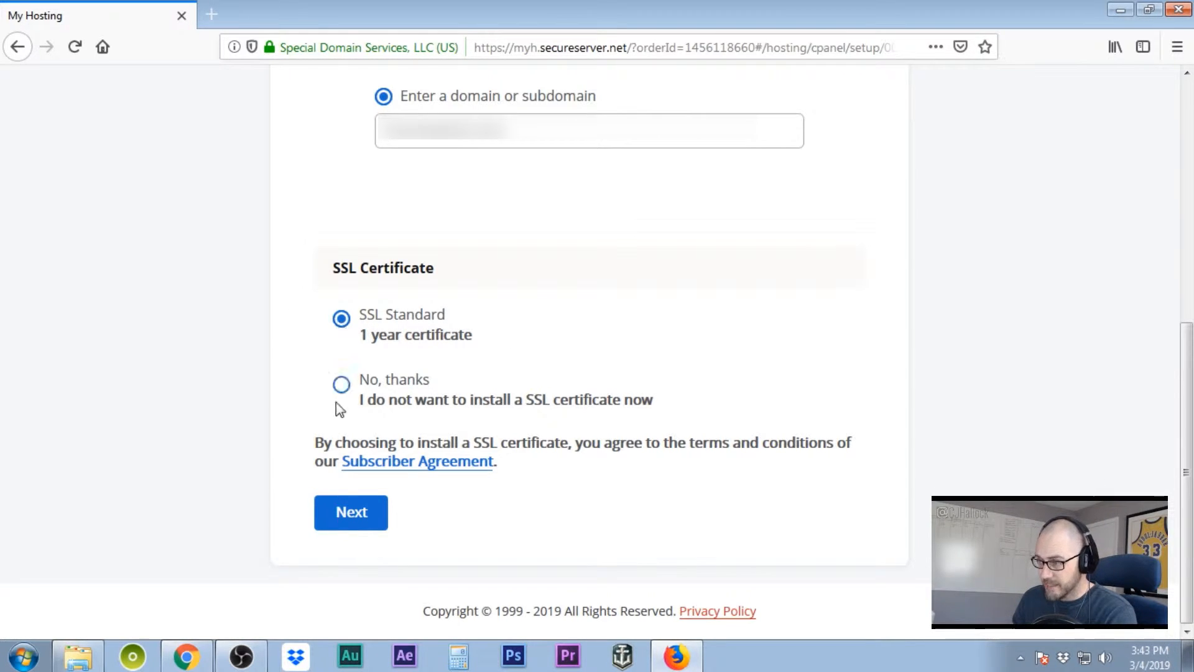
pyautogui.click(349, 520)
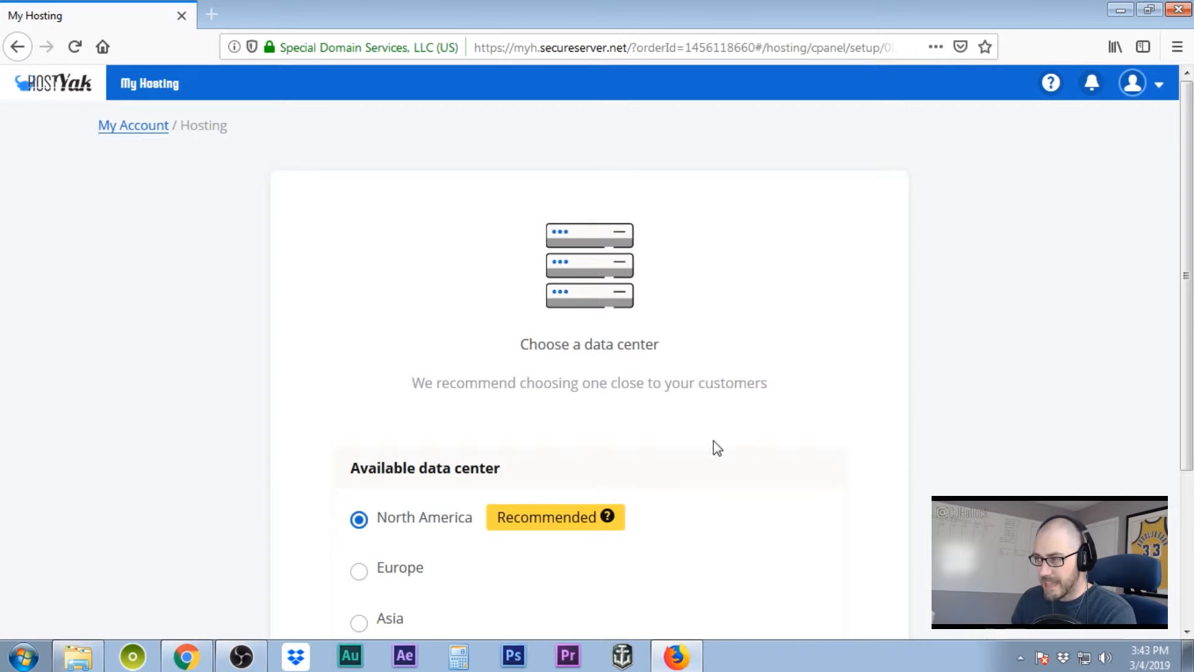
# - Confirm the North America data center, choose 'Not now, thanks' for WordPress, and finish setup
pyautogui.scroll(-3, 744, 444)
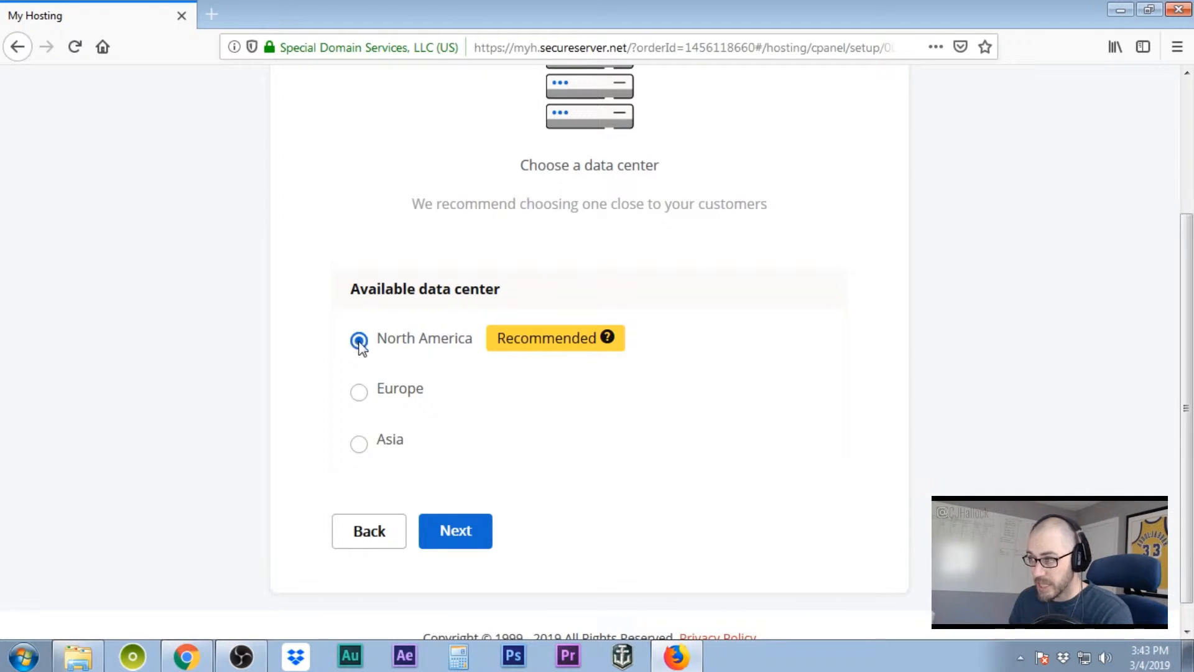
pyautogui.click(472, 545)
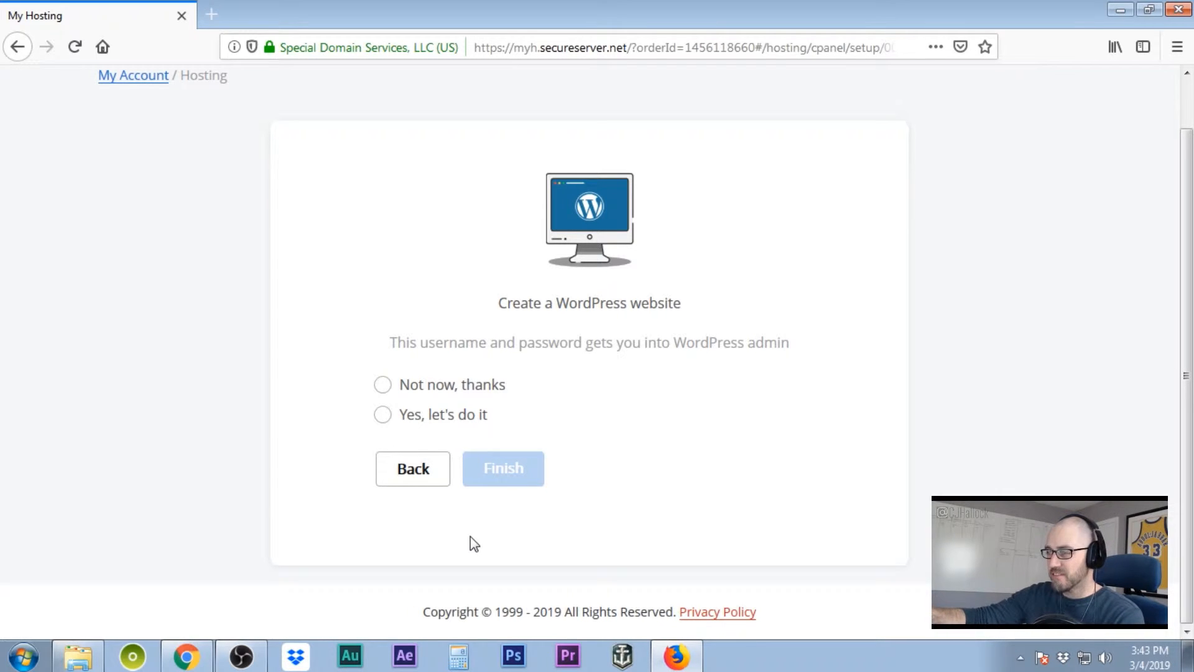
pyautogui.click(382, 385)
pyautogui.click(500, 468)
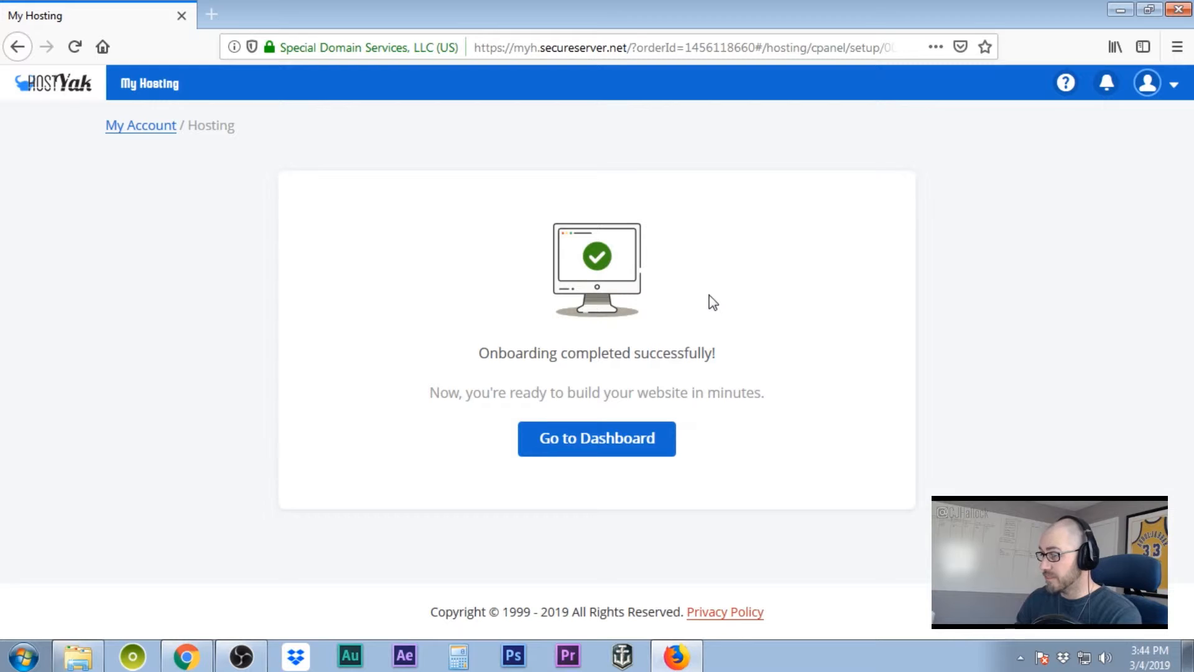
# - View the cPanel dashboard for the Ultimate Hosting plan, then go back to My Account
pyautogui.click(612, 445)
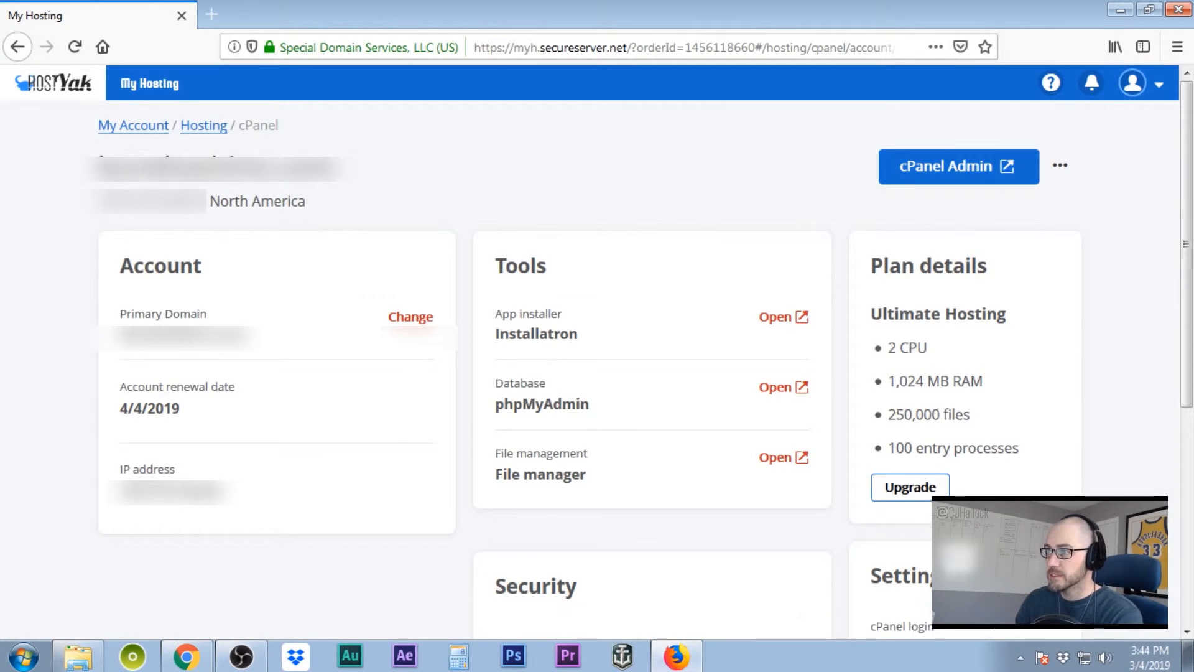
pyautogui.click(129, 132)
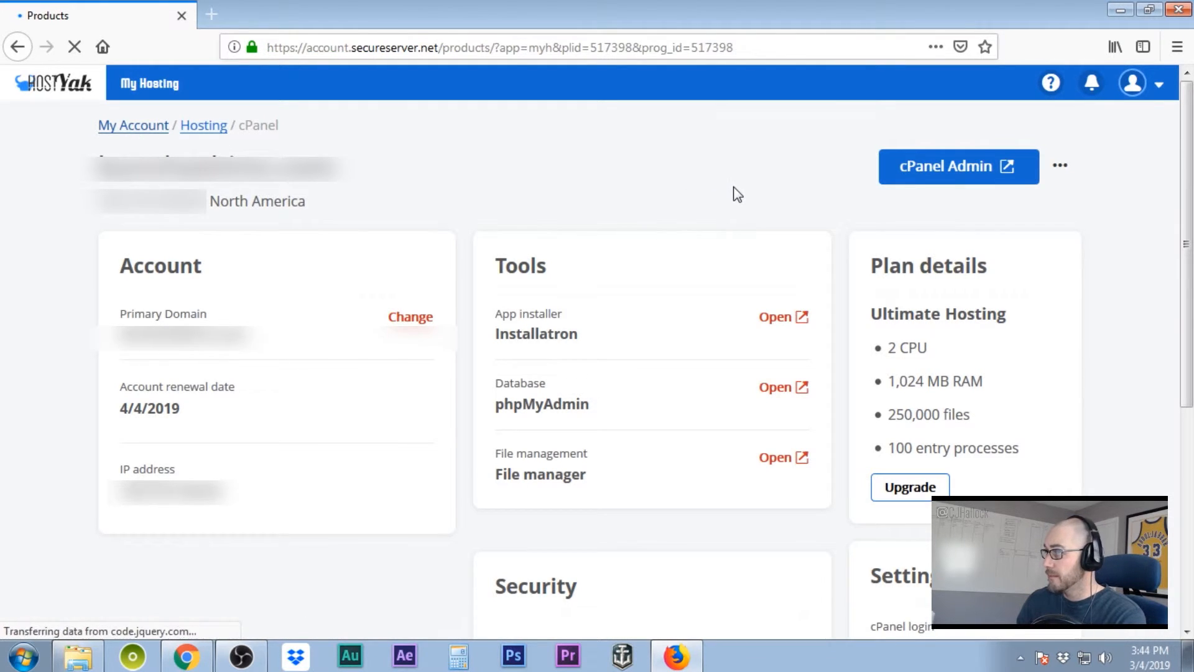
# - Go to My Products and start redeeming the free 1000MB Email credit under Additional Products
pyautogui.click(1157, 92)
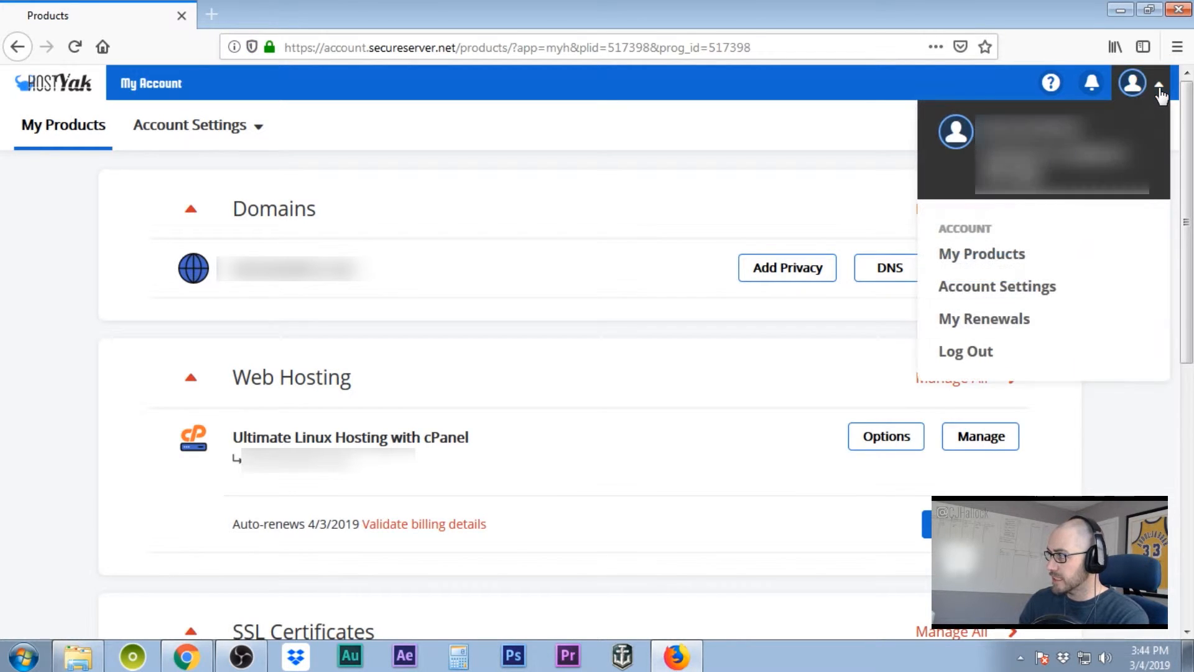
pyautogui.click(997, 263)
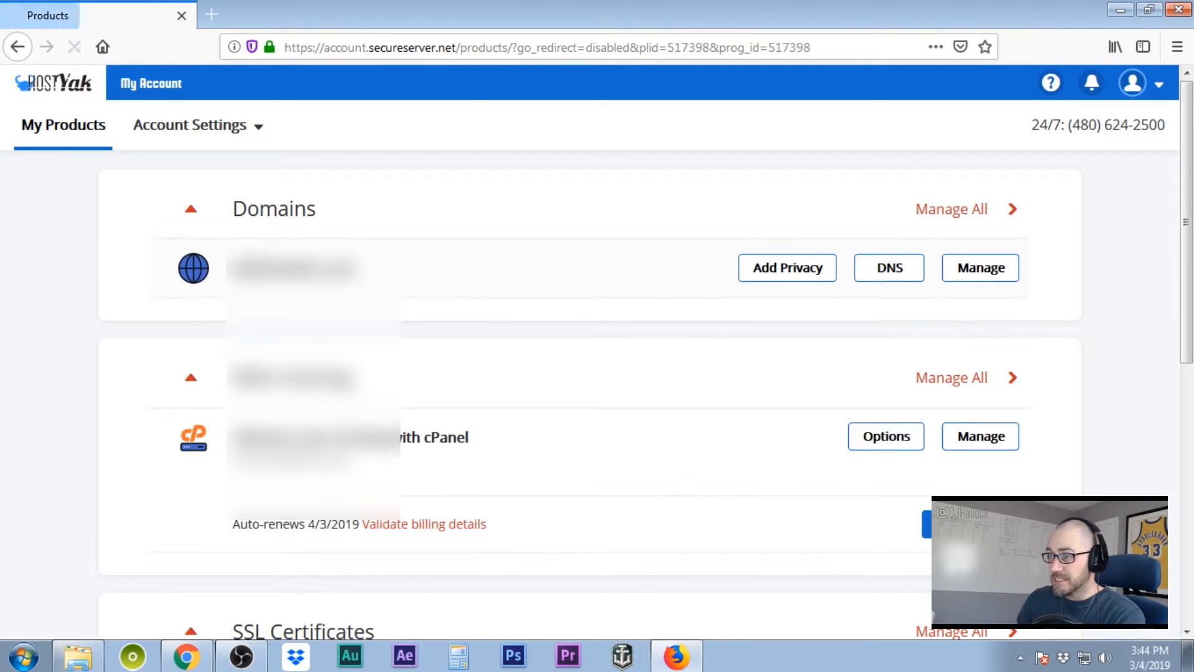
pyautogui.scroll(-5, 567, 371)
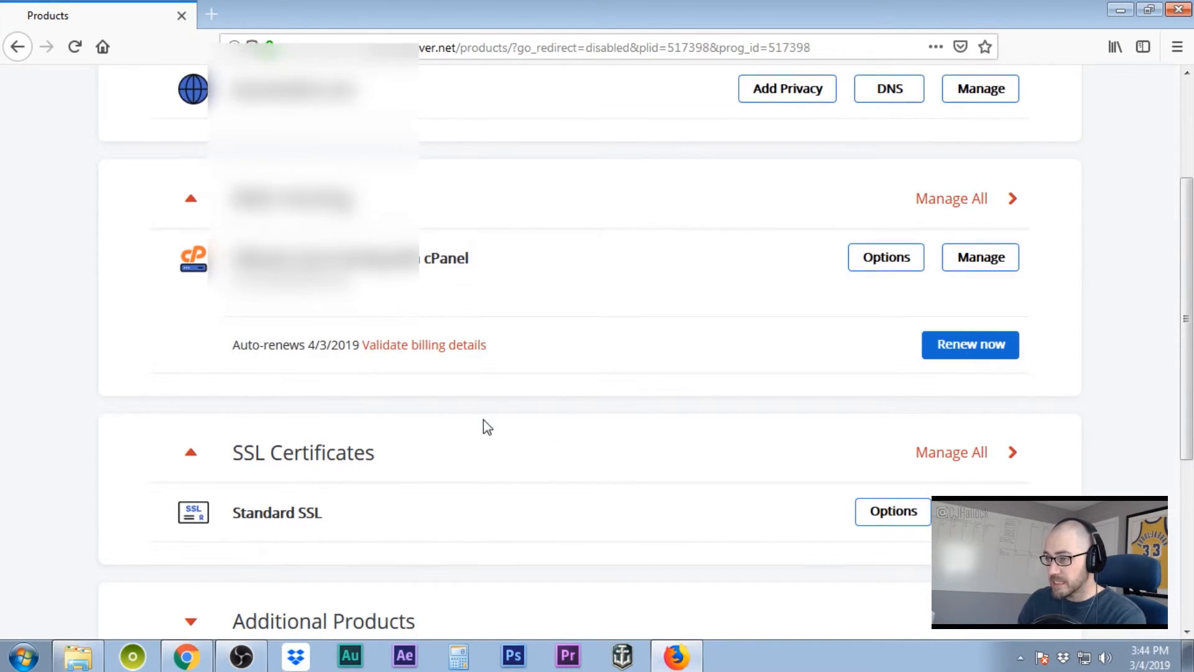
pyautogui.scroll(-3, 436, 412)
pyautogui.scroll(-5, 613, 451)
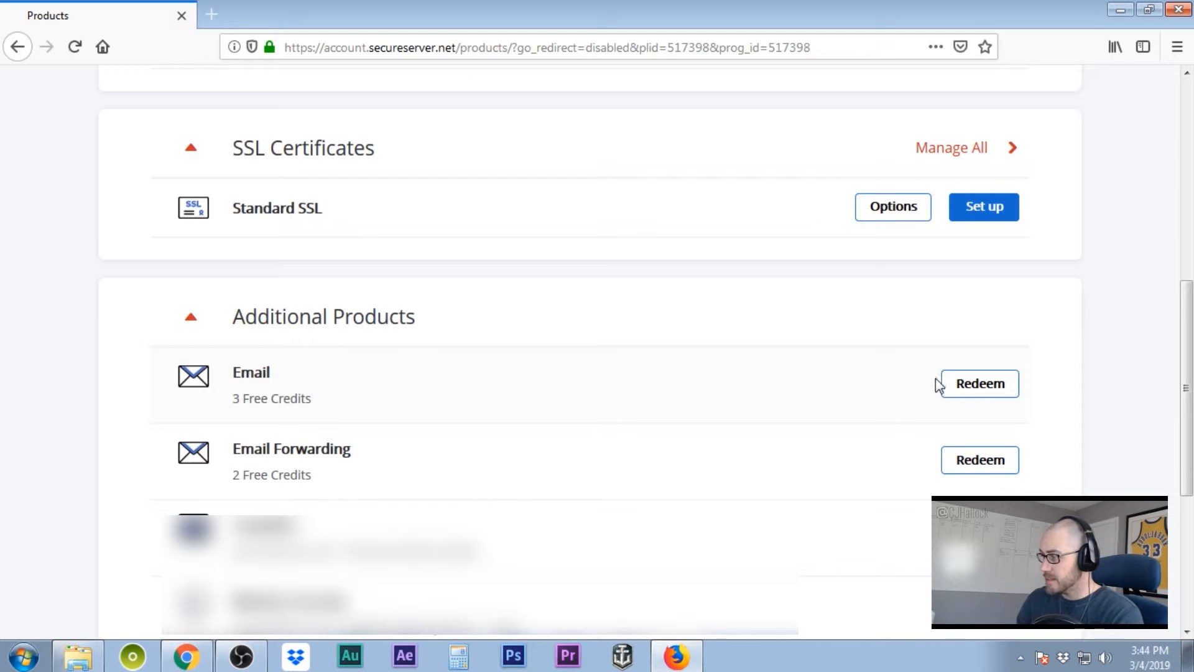
pyautogui.click(964, 380)
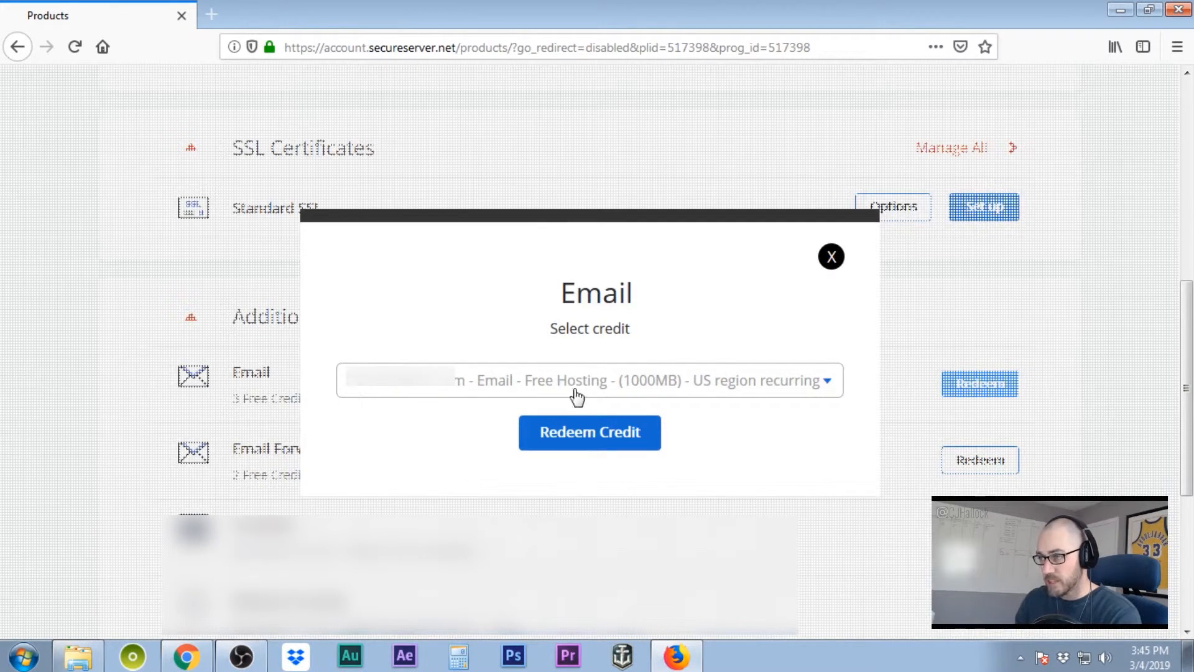
# - Redeem the free email credit, refresh the products page and manage all Workspace Email accounts
pyautogui.click(577, 437)
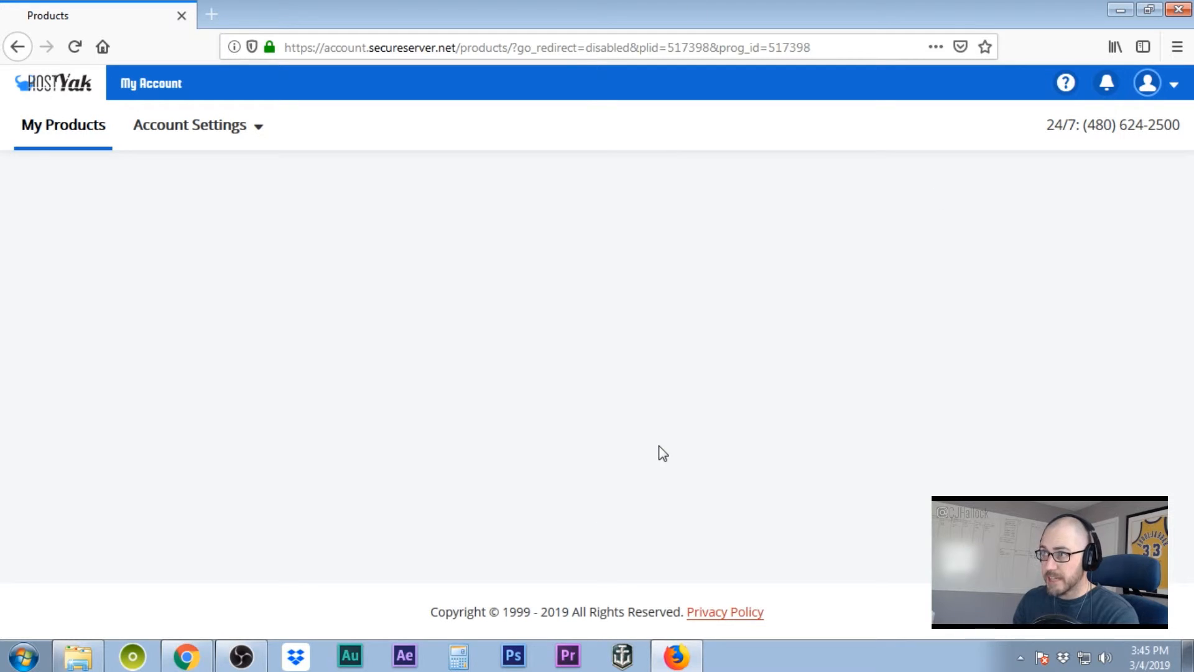
pyautogui.click(74, 49)
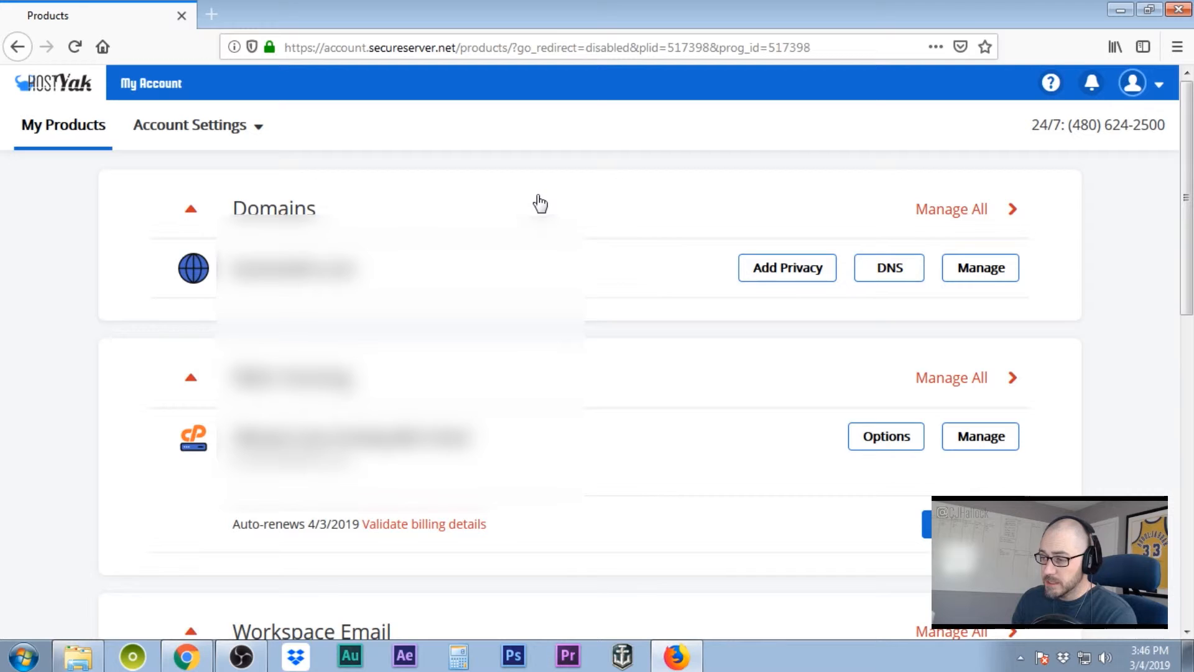
pyautogui.scroll(-2, 540, 204)
pyautogui.scroll(-2, 539, 203)
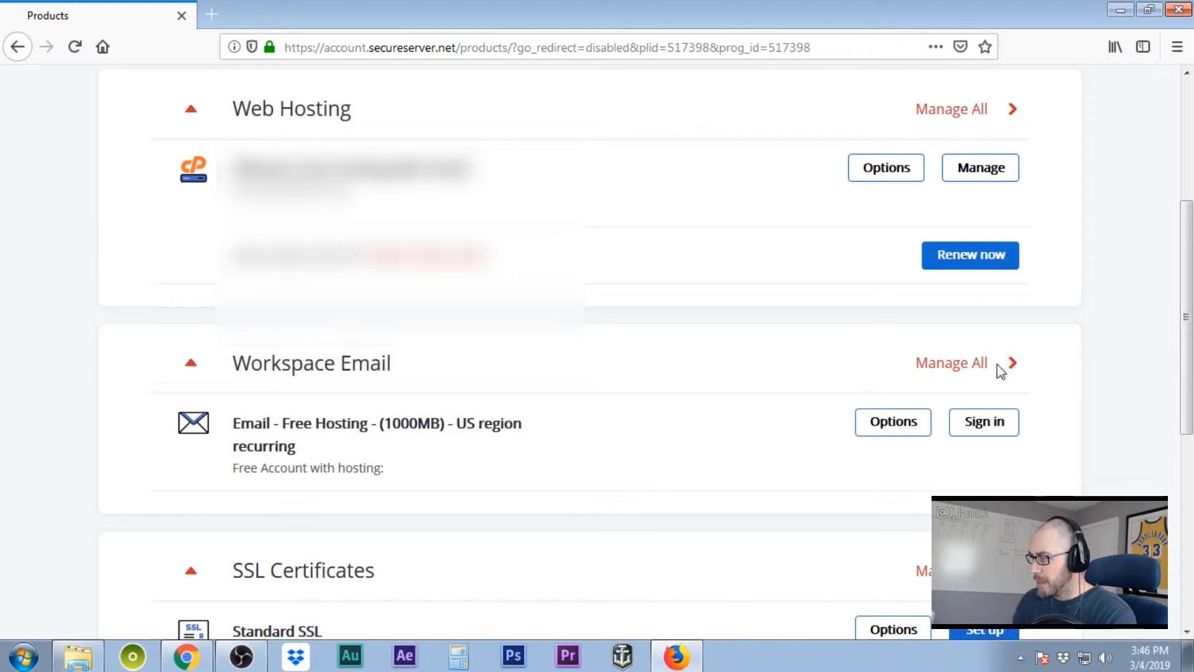
pyautogui.click(966, 361)
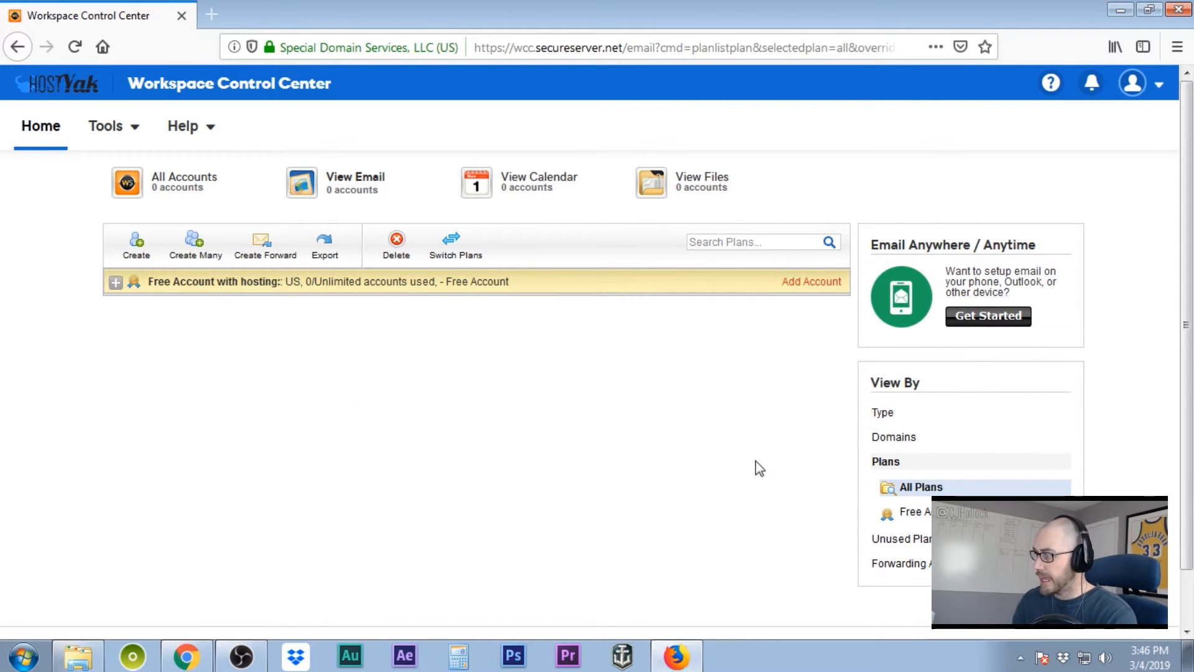
# - Add an account to the free email plan with its address, password and confirmation, showing additional options
pyautogui.click(810, 283)
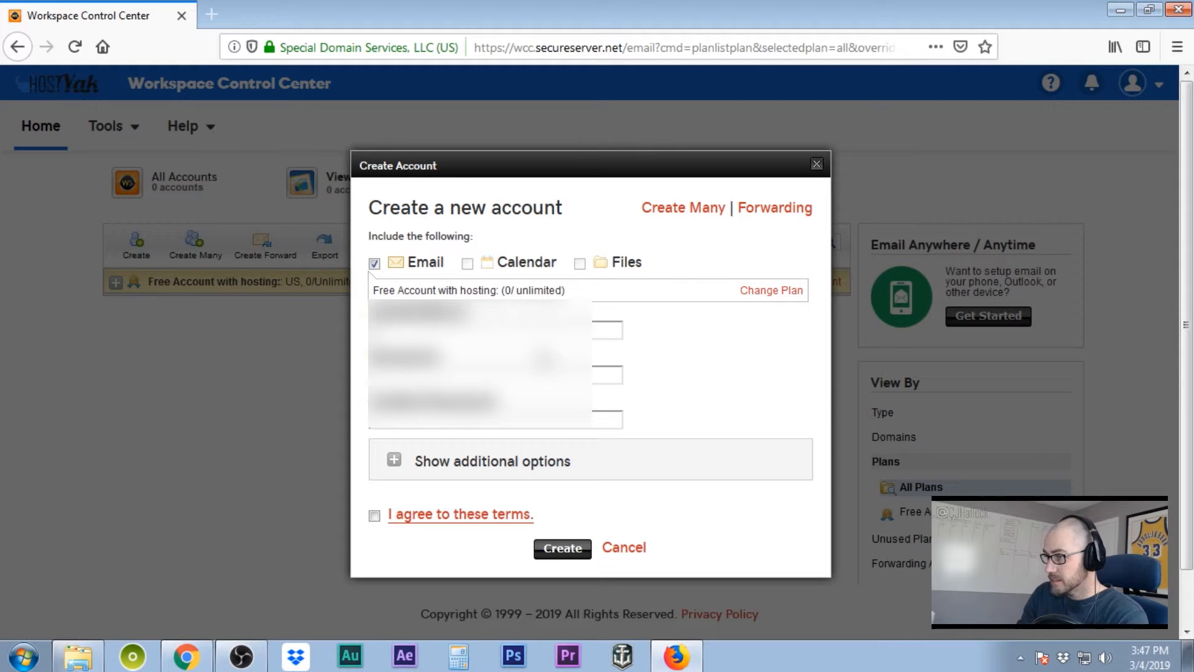
pyautogui.write('......')
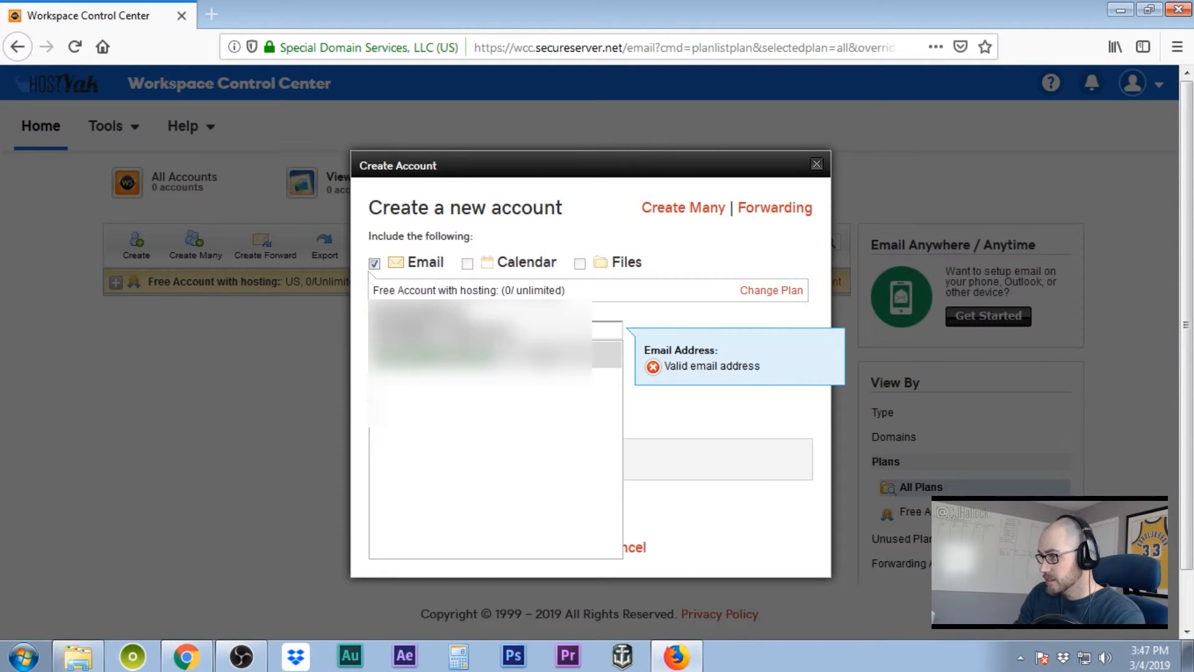
pyautogui.click(644, 315)
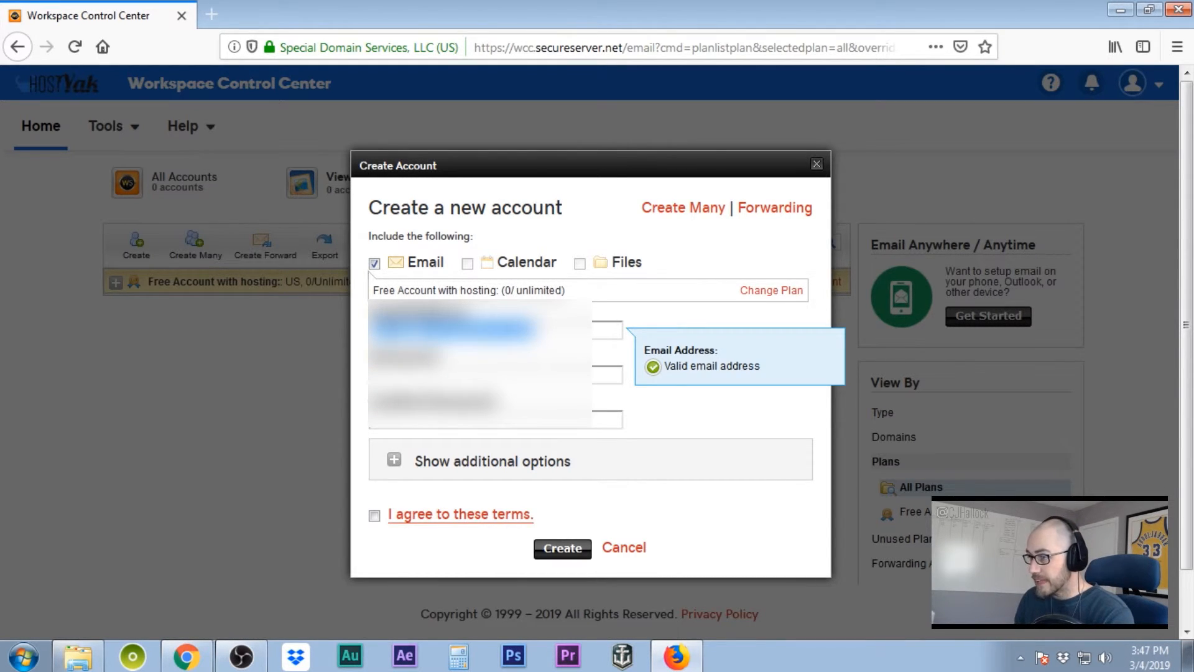
pyautogui.click(459, 373)
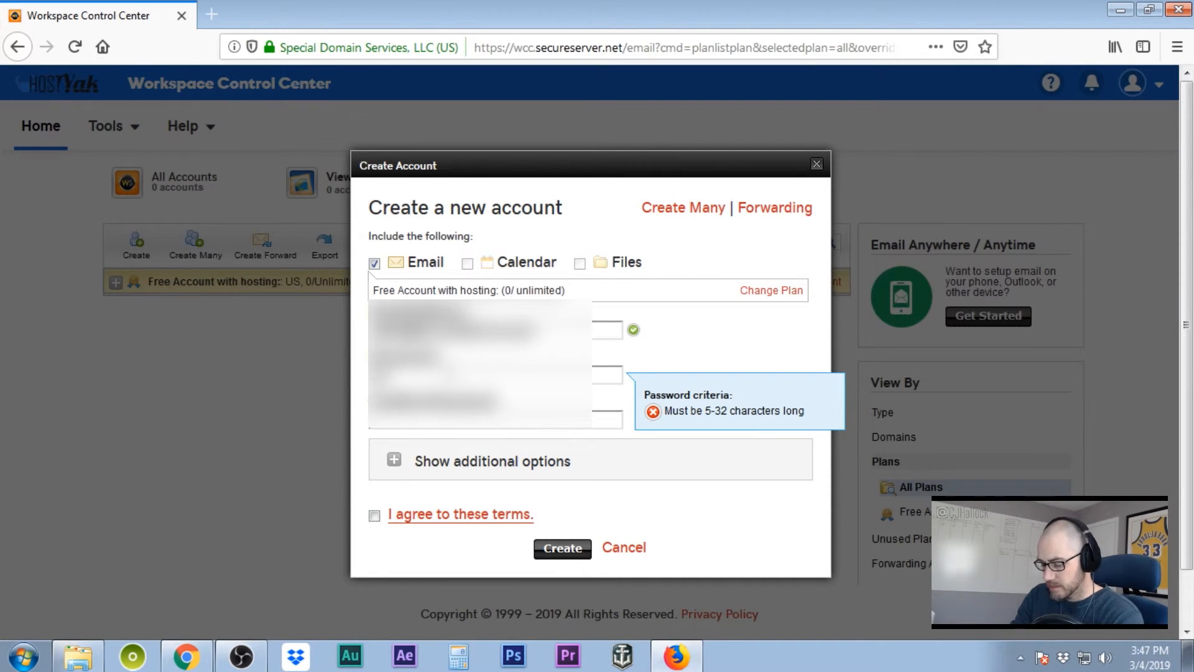
pyautogui.write('...')
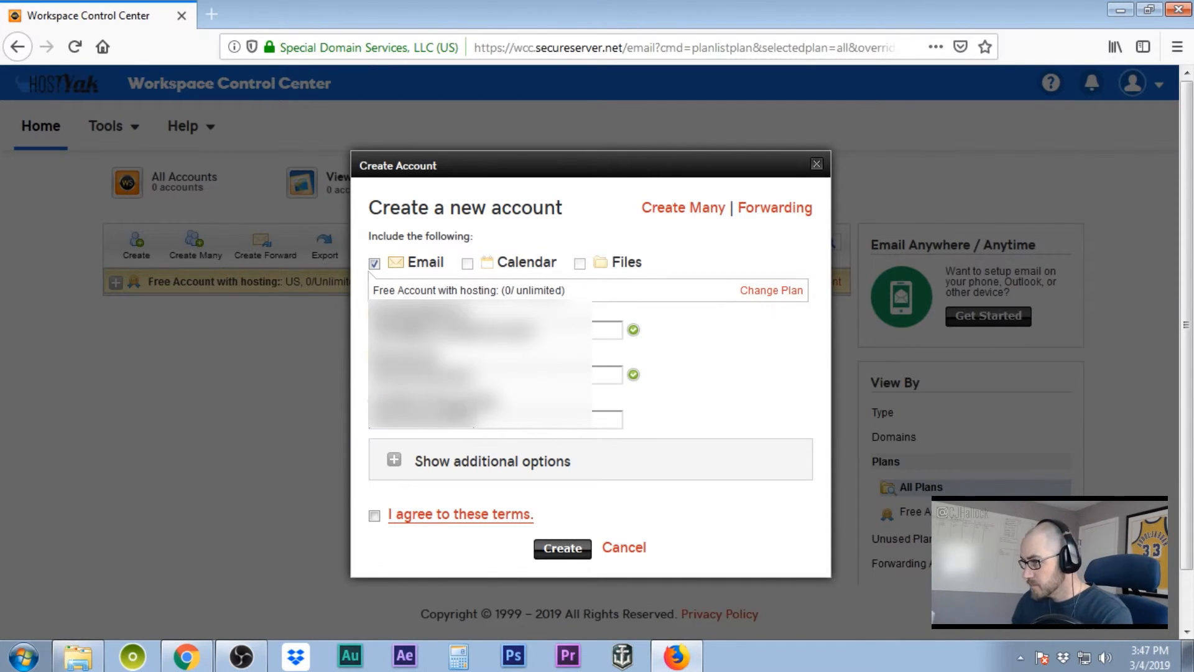
pyautogui.click(394, 461)
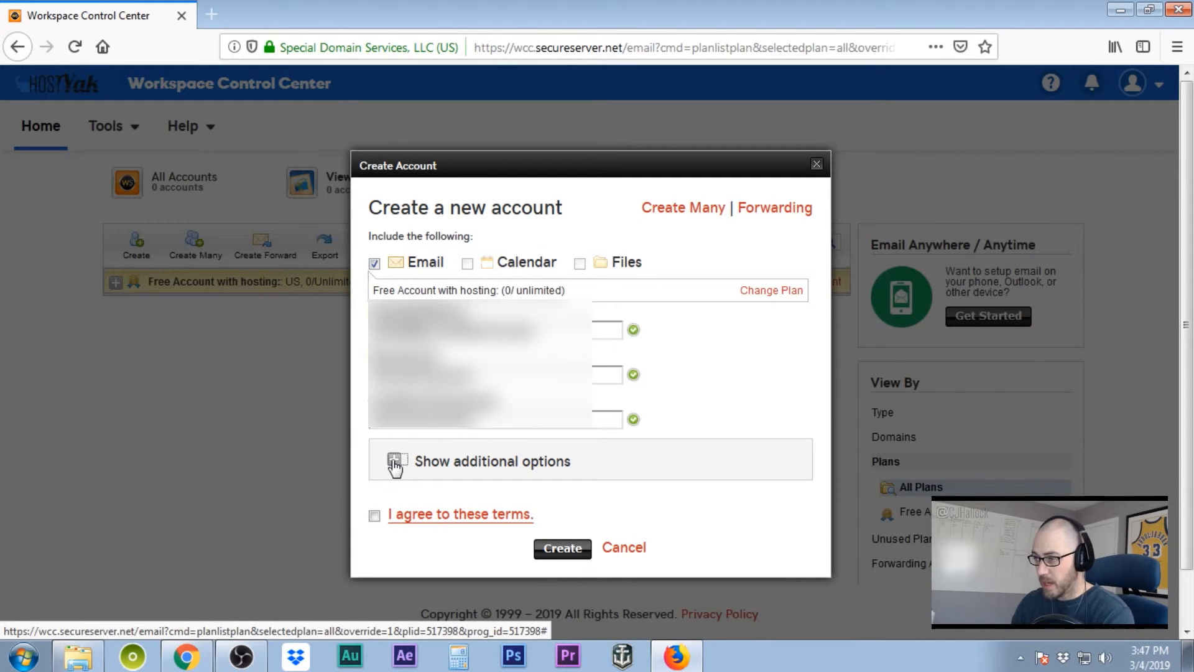
# - Make the new email account a catch-all address
pyautogui.scroll(-3, 633, 452)
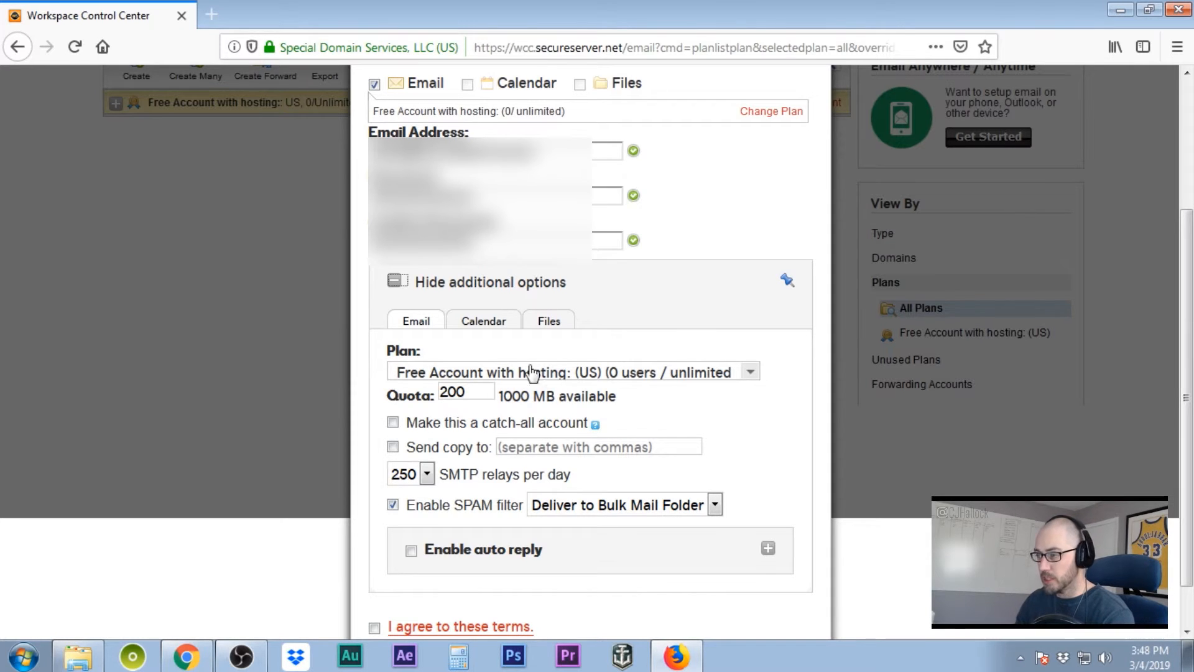
pyautogui.click(393, 423)
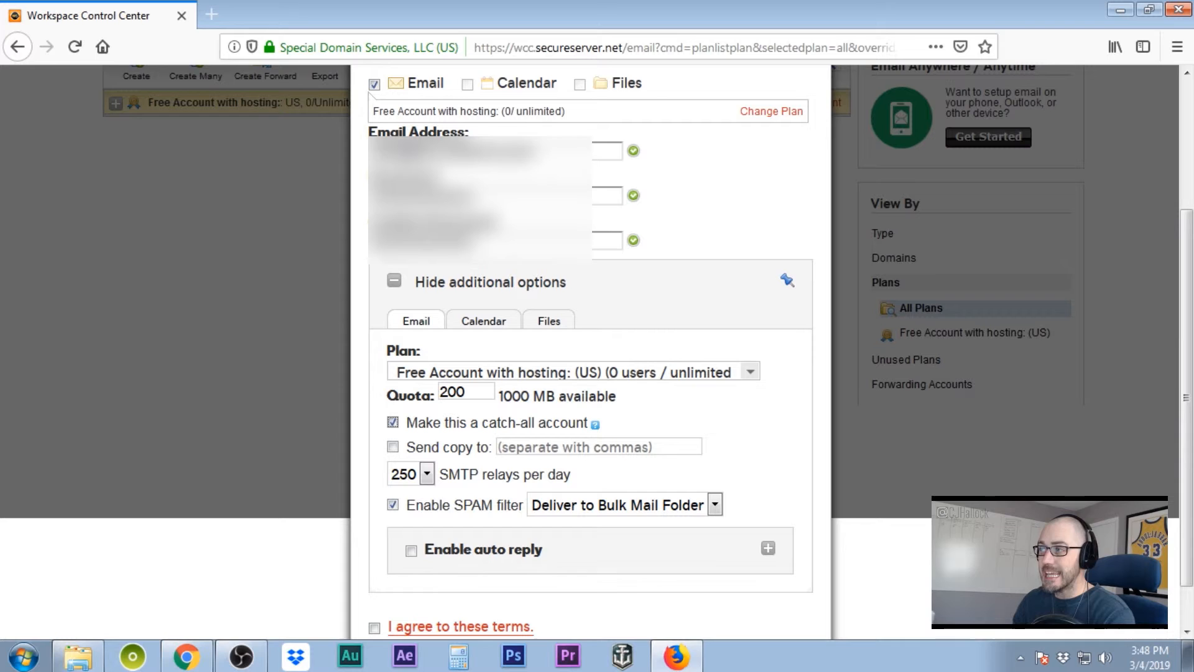
pyautogui.tripleClick(454, 151)
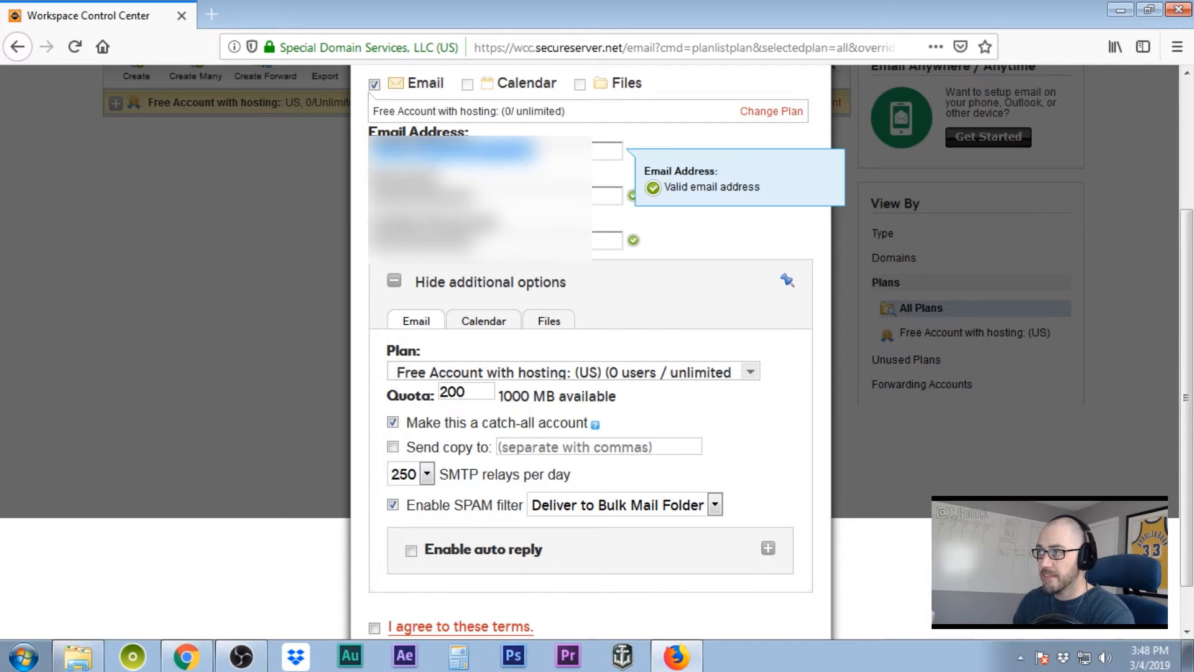
pyautogui.click(473, 151)
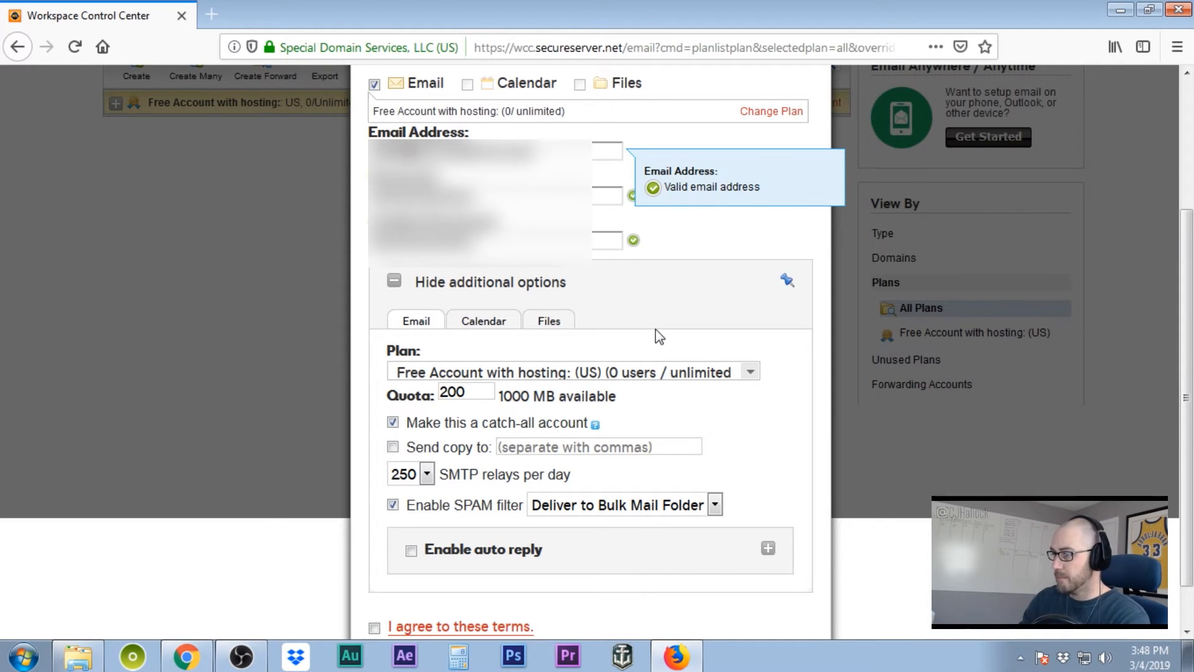
# - Agree to the account terms and create the email account
pyautogui.scroll(-1, 654, 336)
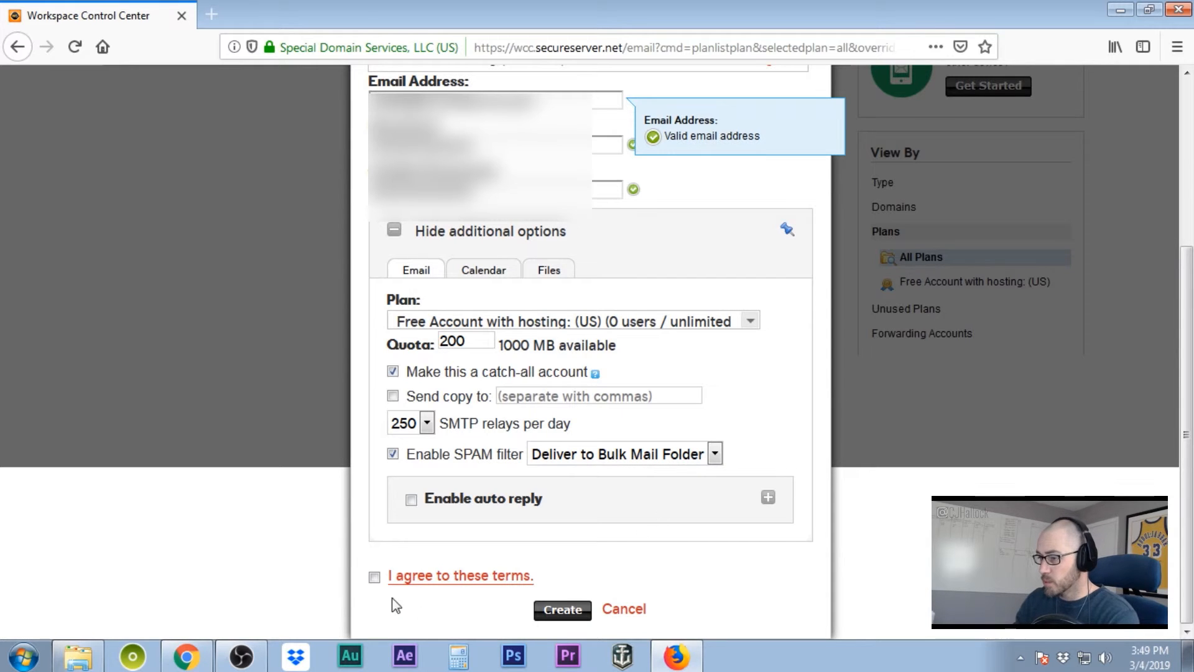
pyautogui.click(374, 577)
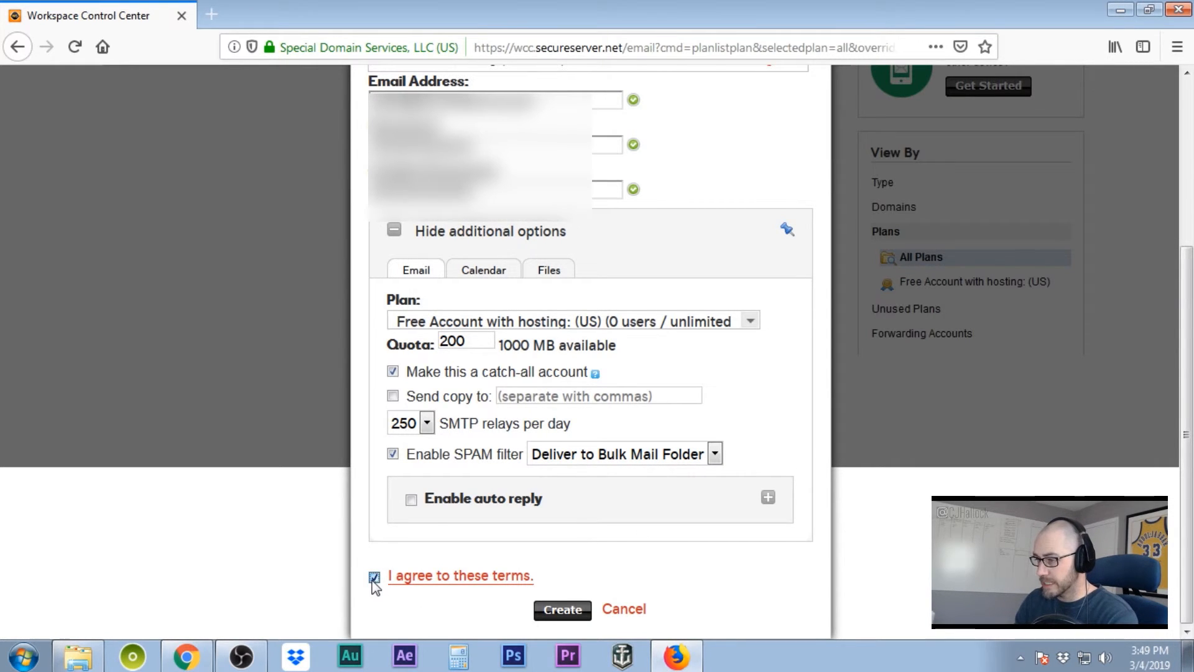
pyautogui.click(551, 611)
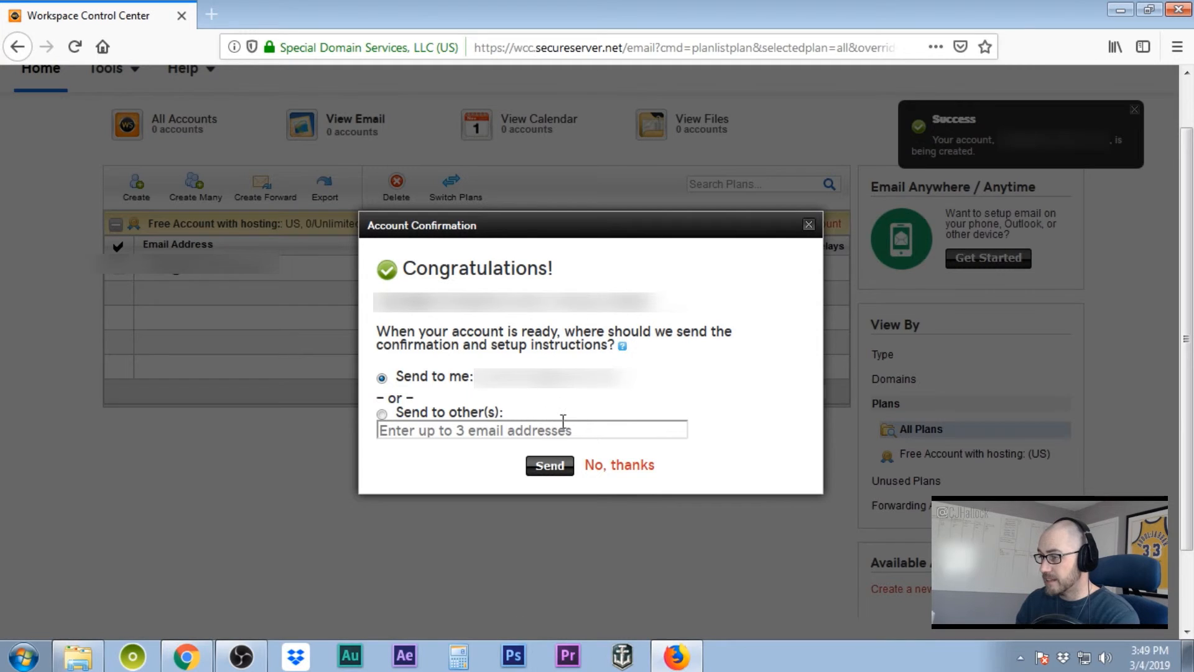
# - Decline the setup instructions and launch webmail for the new account
pyautogui.click(623, 467)
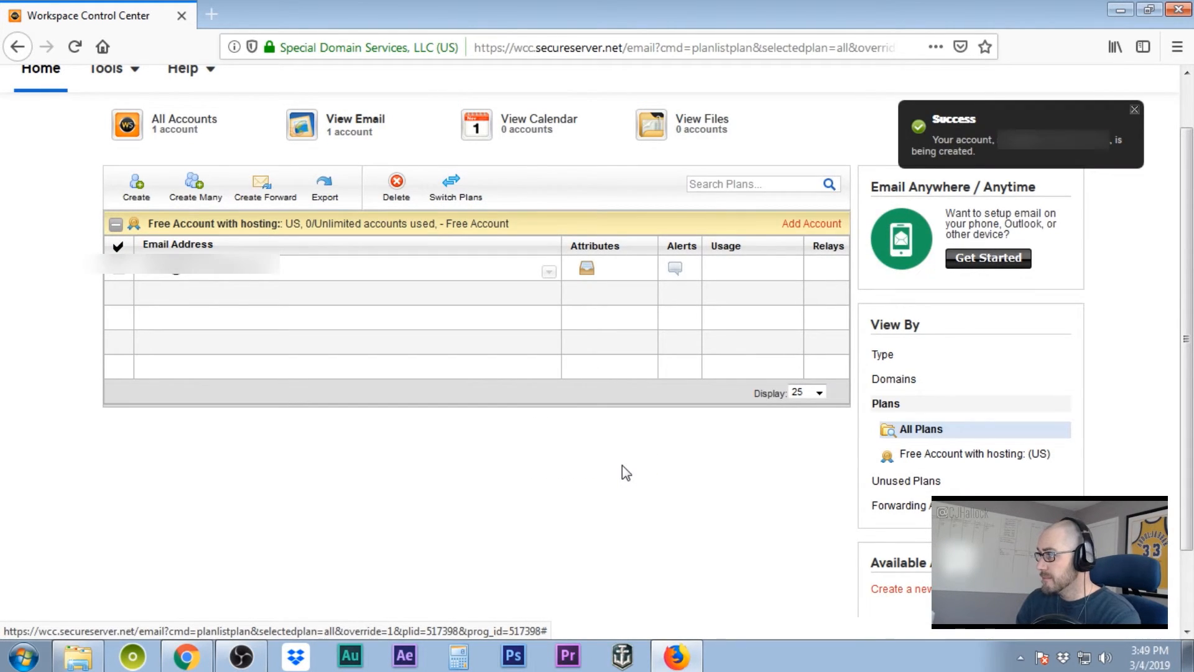
pyautogui.moveTo(230, 283)
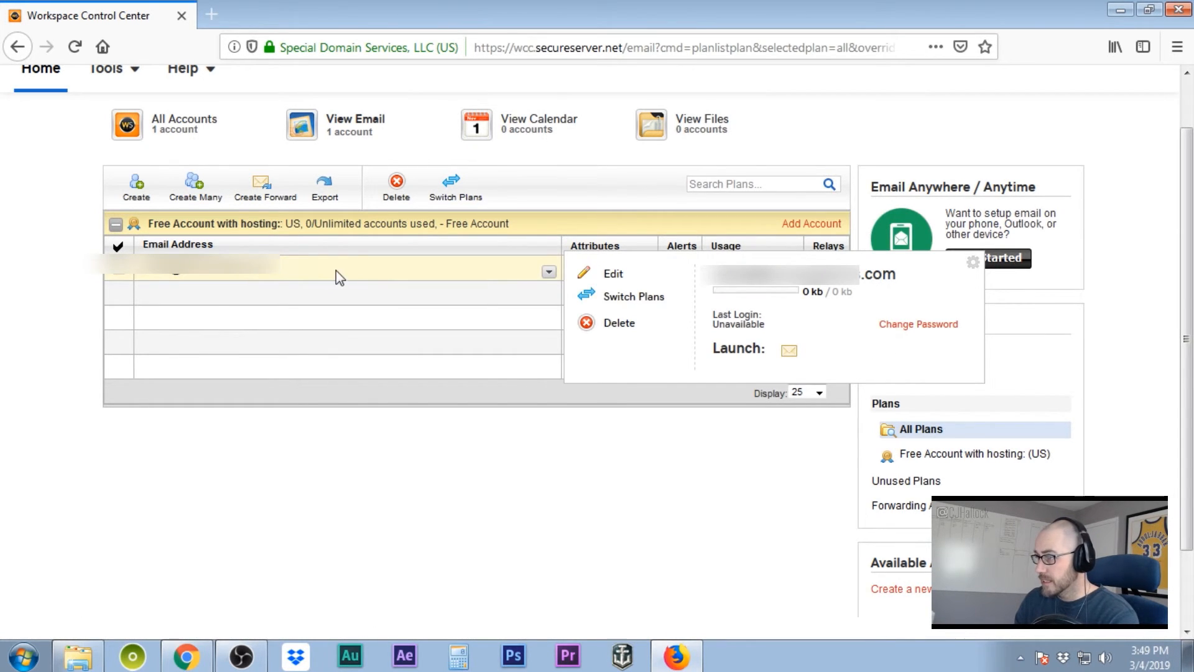
pyautogui.click(790, 353)
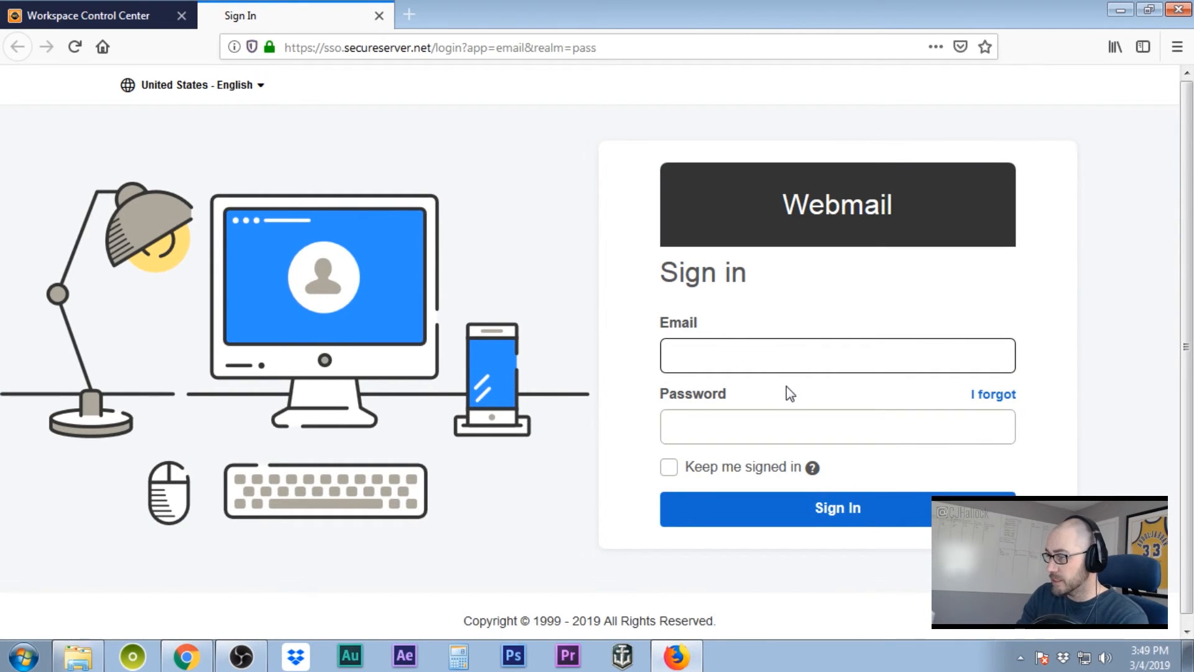
# - Sign in to webmail with the new account's address and password, staying signed in
pyautogui.write('...')
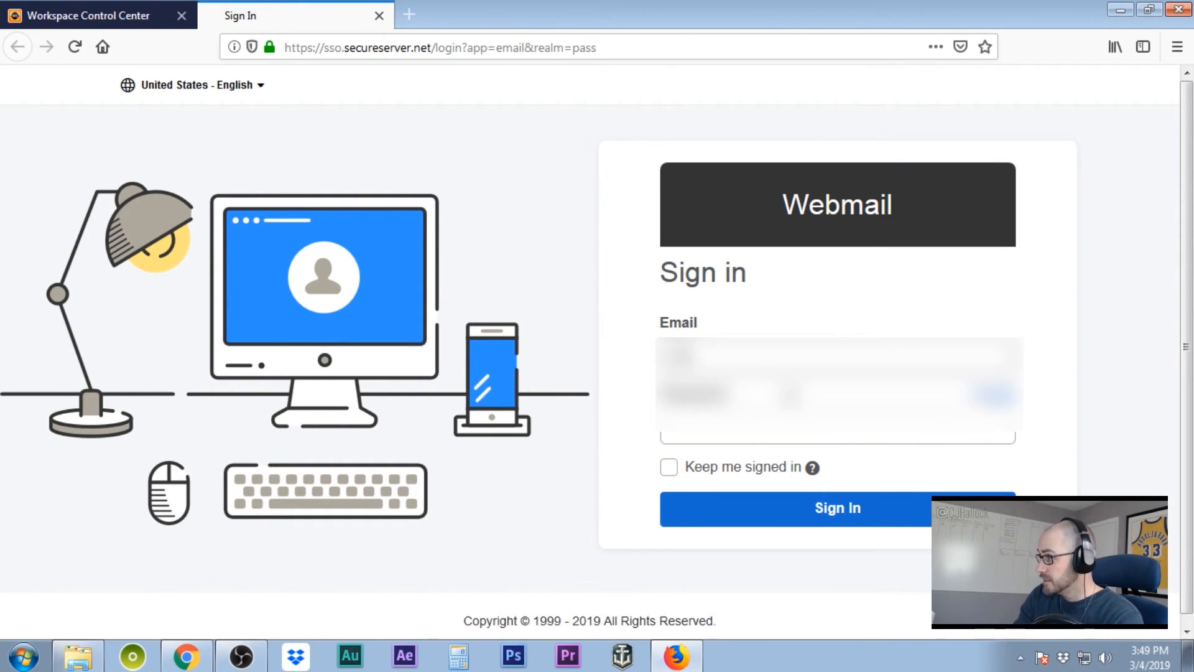
pyautogui.write('...')
pyautogui.press('Tab')
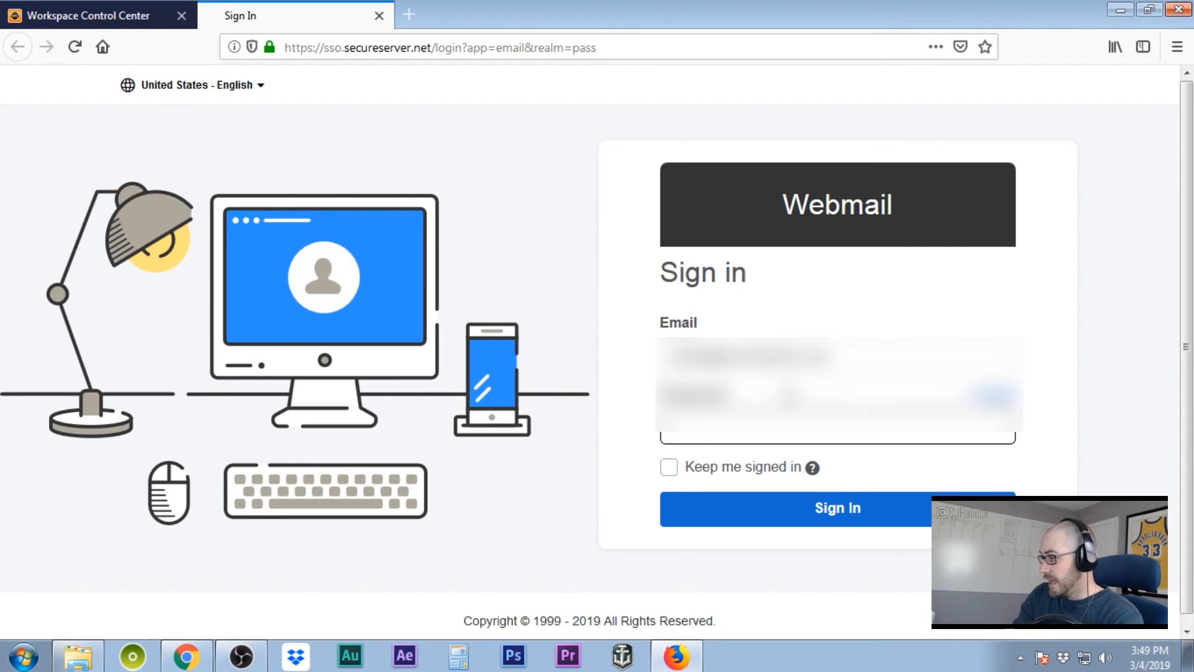
pyautogui.write('...')
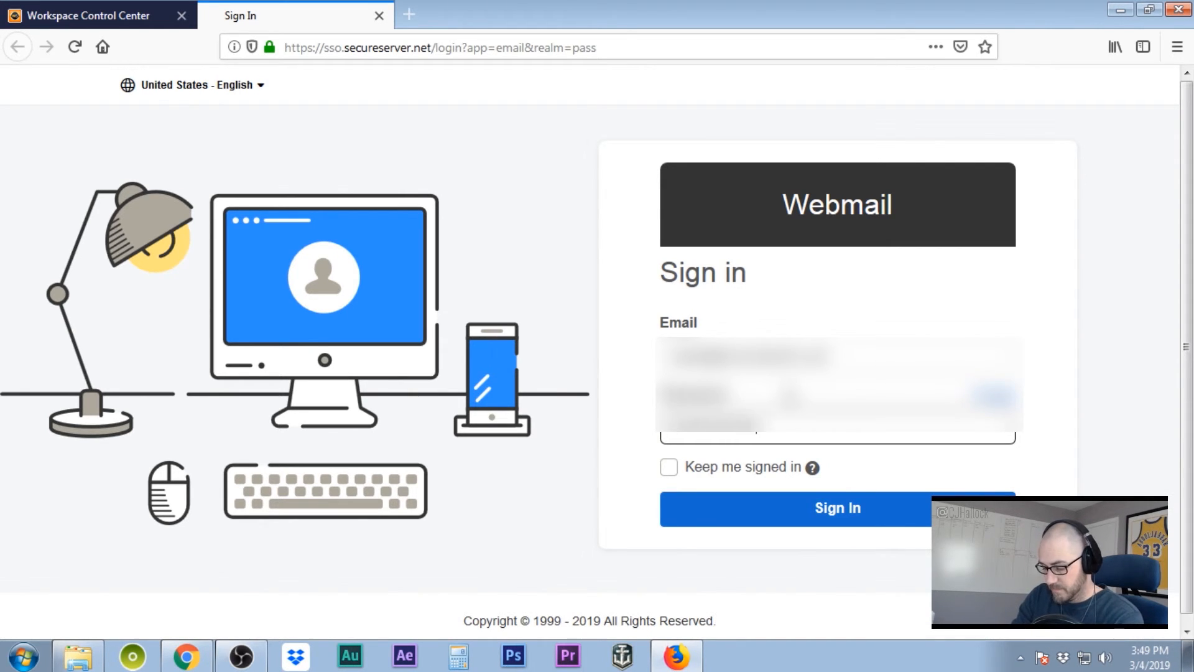
pyautogui.click(671, 472)
pyautogui.click(819, 513)
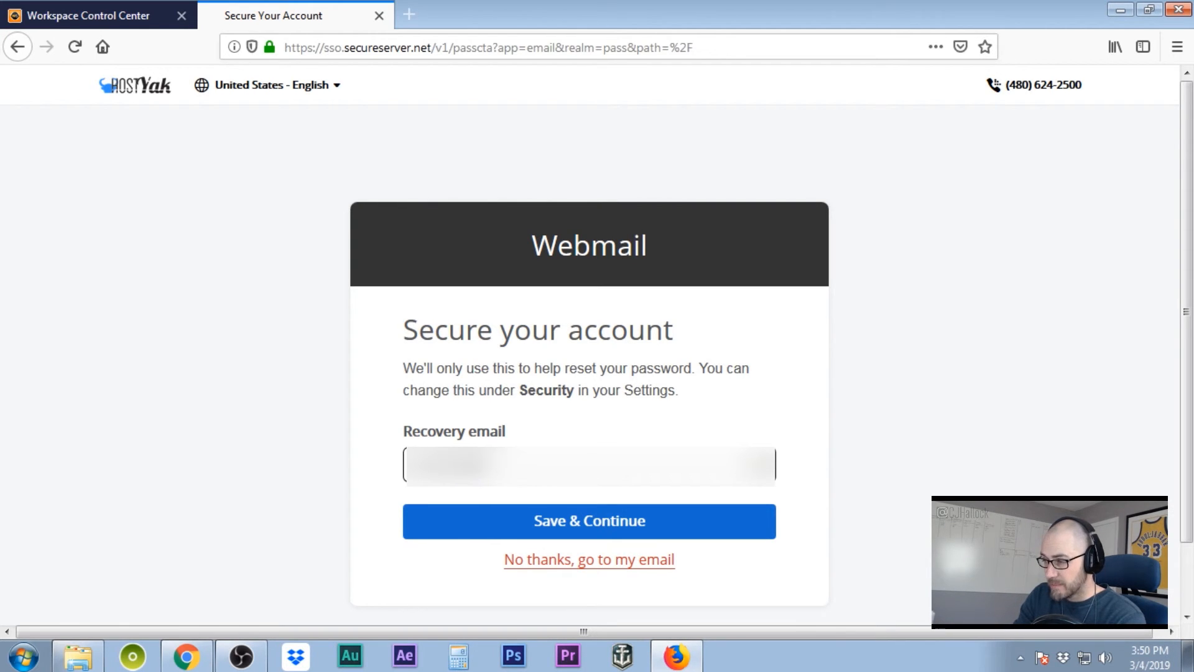
# - Save a recovery email to reach the empty inbox, then return to the Workspace Control Center
pyautogui.write('com')
pyautogui.click(569, 524)
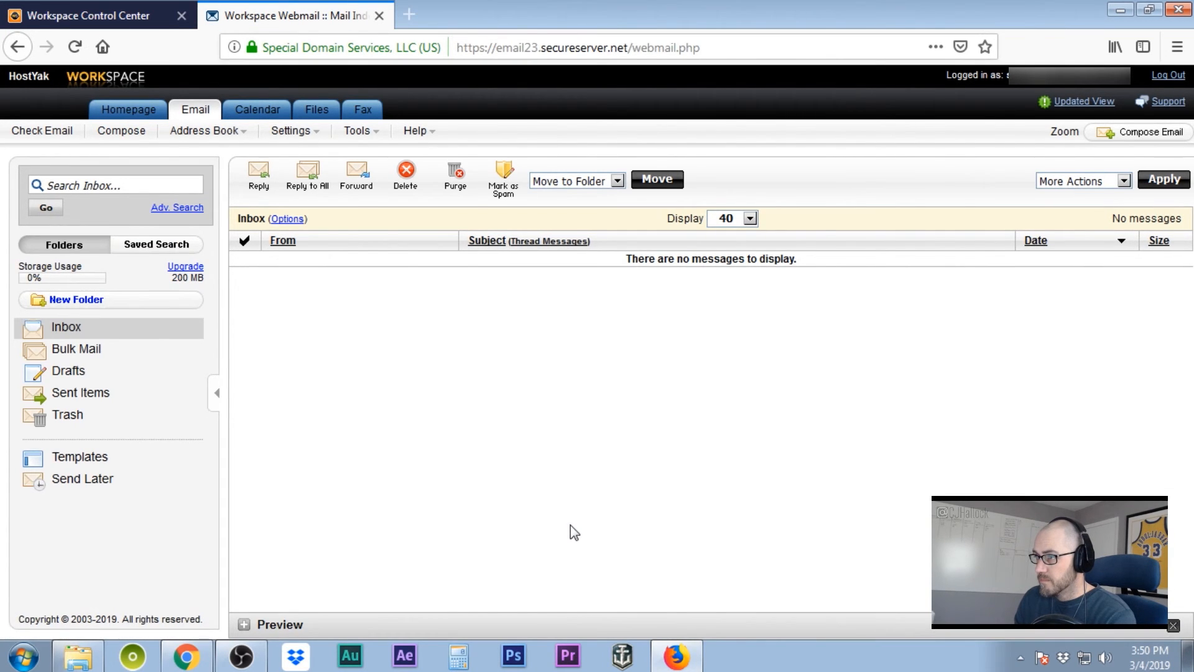
pyautogui.hotkey('ctrl', 'Tab')
pyautogui.click(1161, 86)
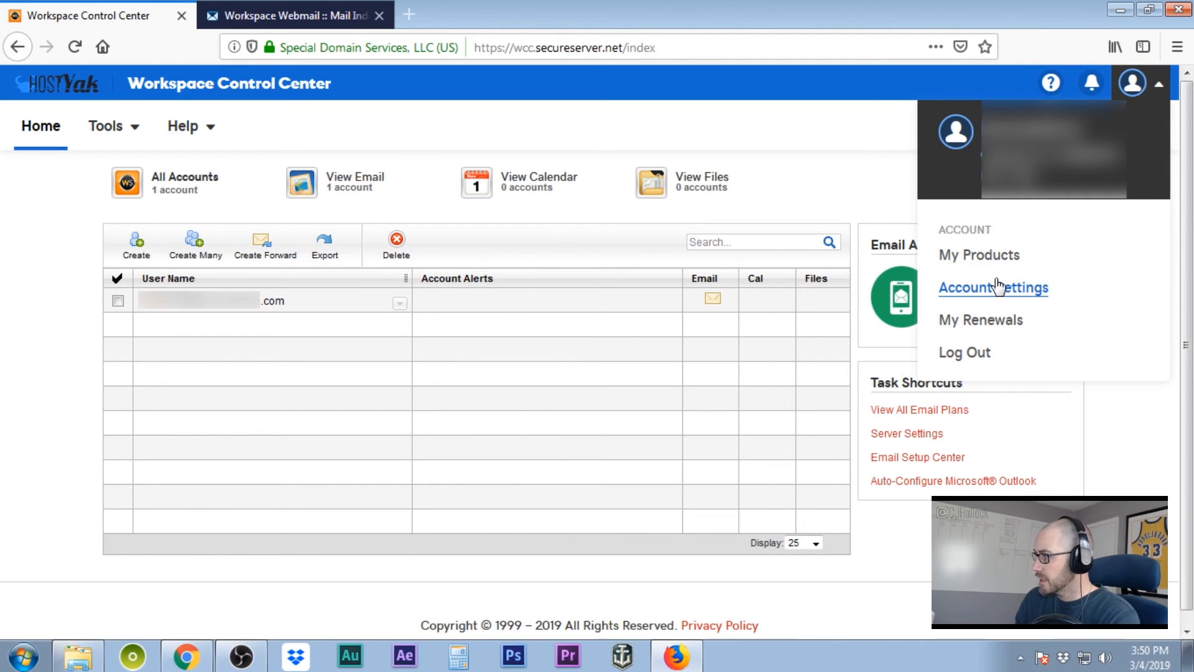
# - From My Products, manage Web Hosting and open the hosted site's cPanel settings
pyautogui.click(997, 258)
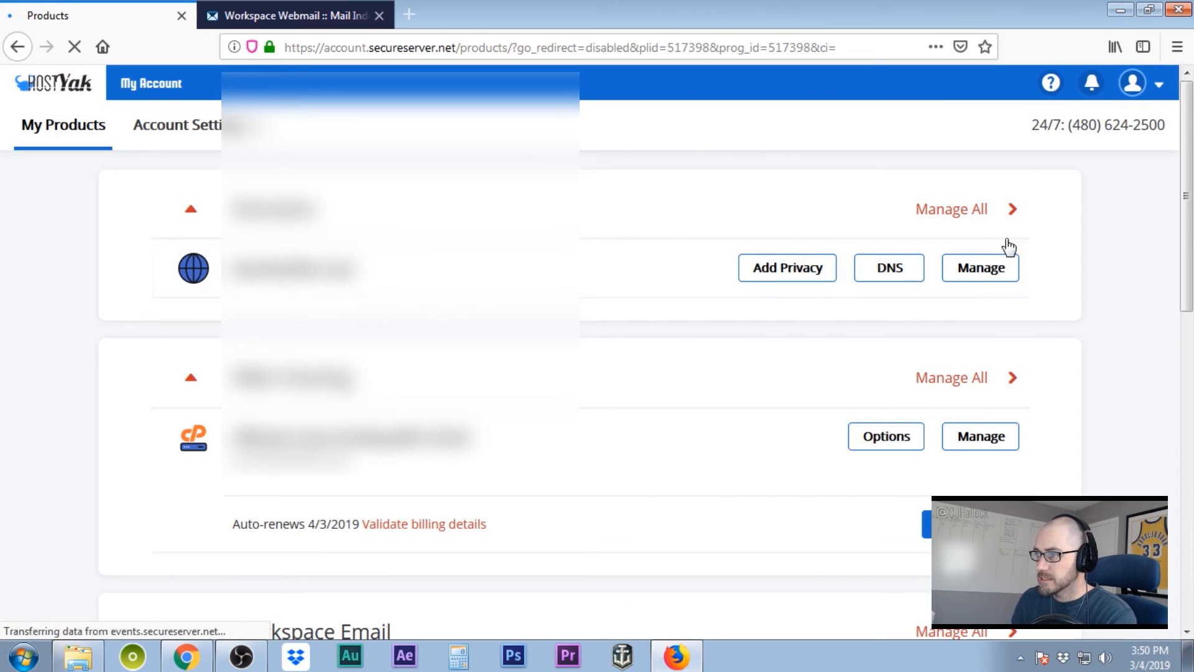
pyautogui.scroll(-2, 444, 255)
pyautogui.scroll(-3, 444, 257)
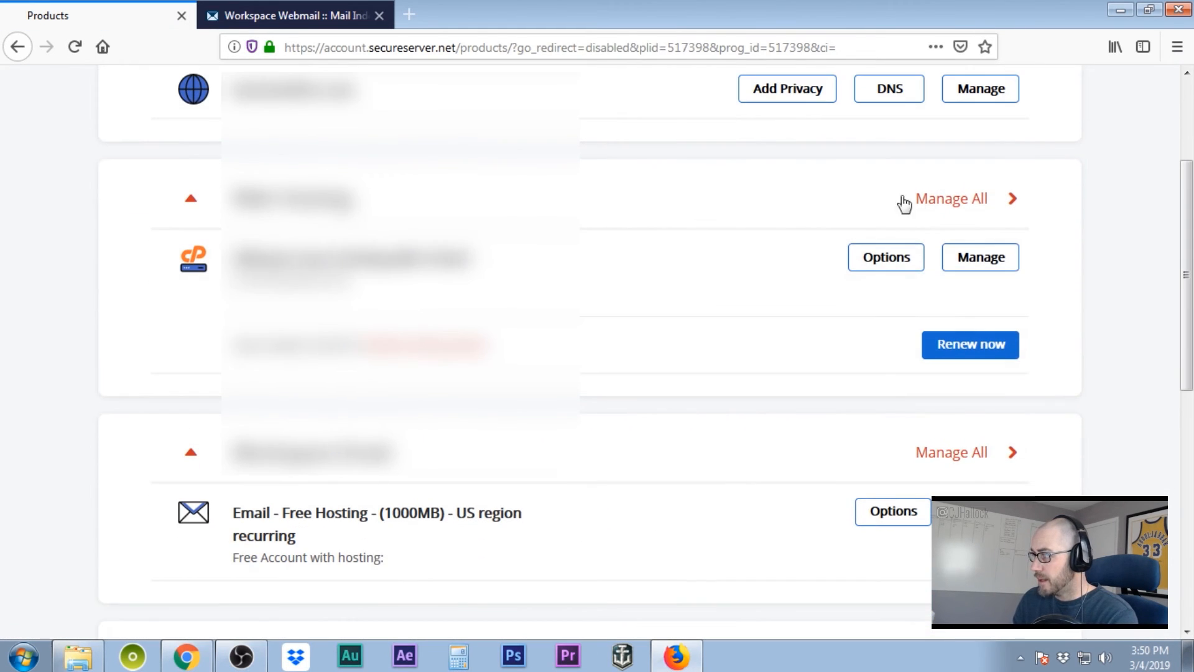
pyautogui.click(954, 206)
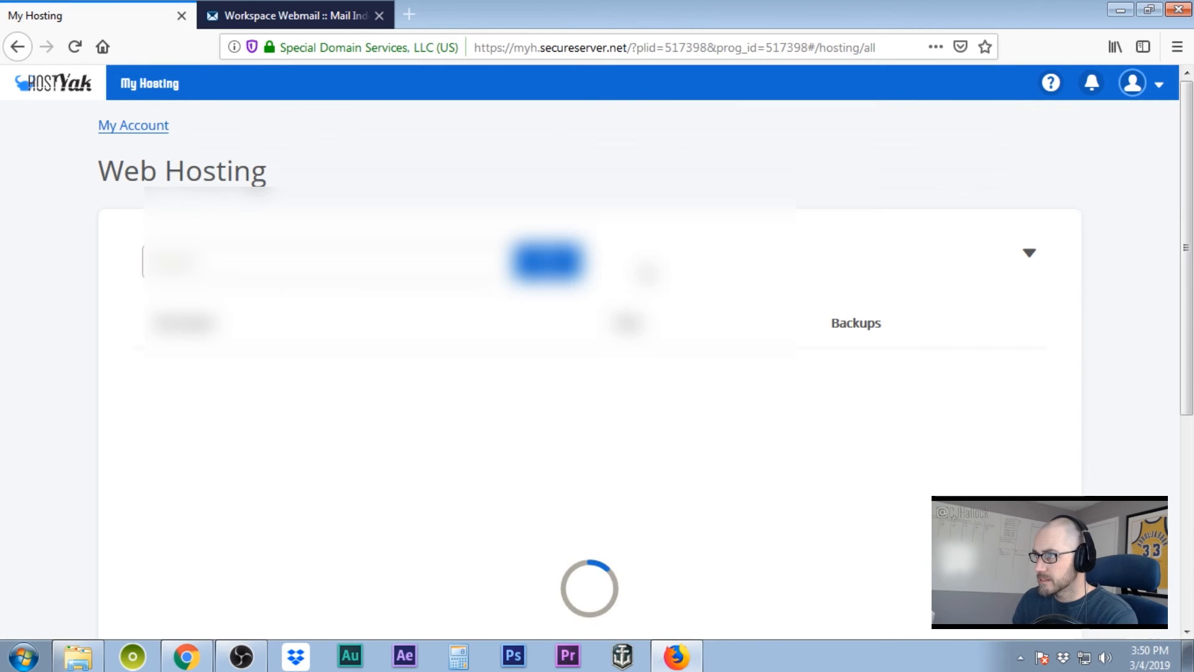
pyautogui.scroll(-5, 914, 221)
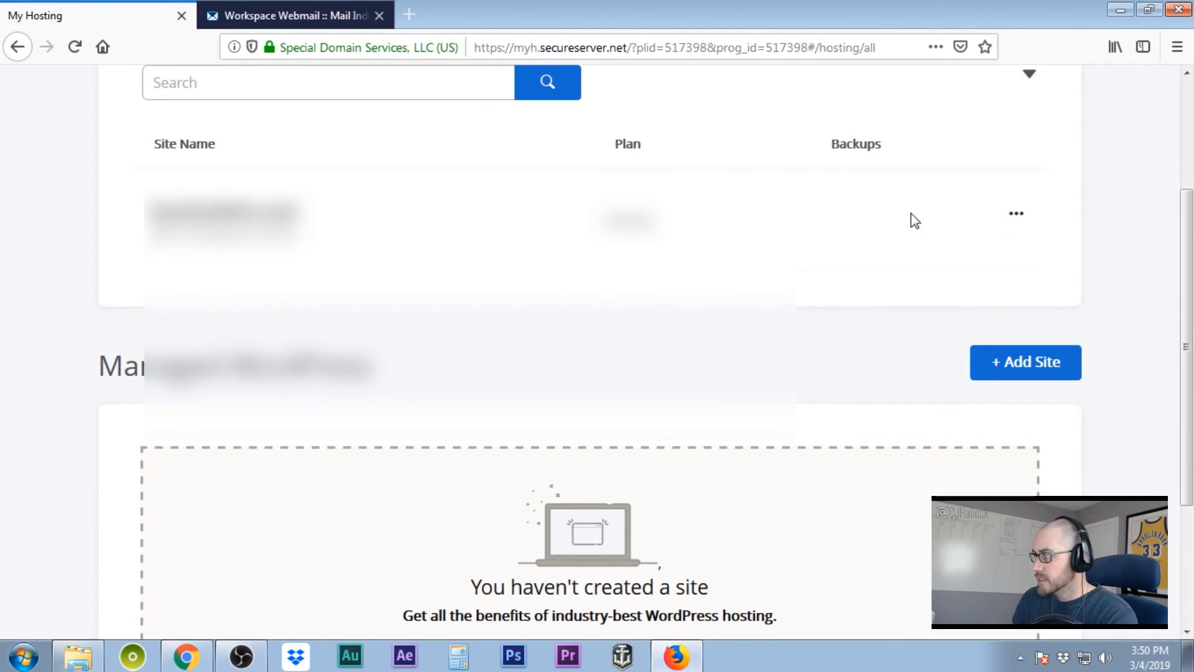
pyautogui.click(1019, 214)
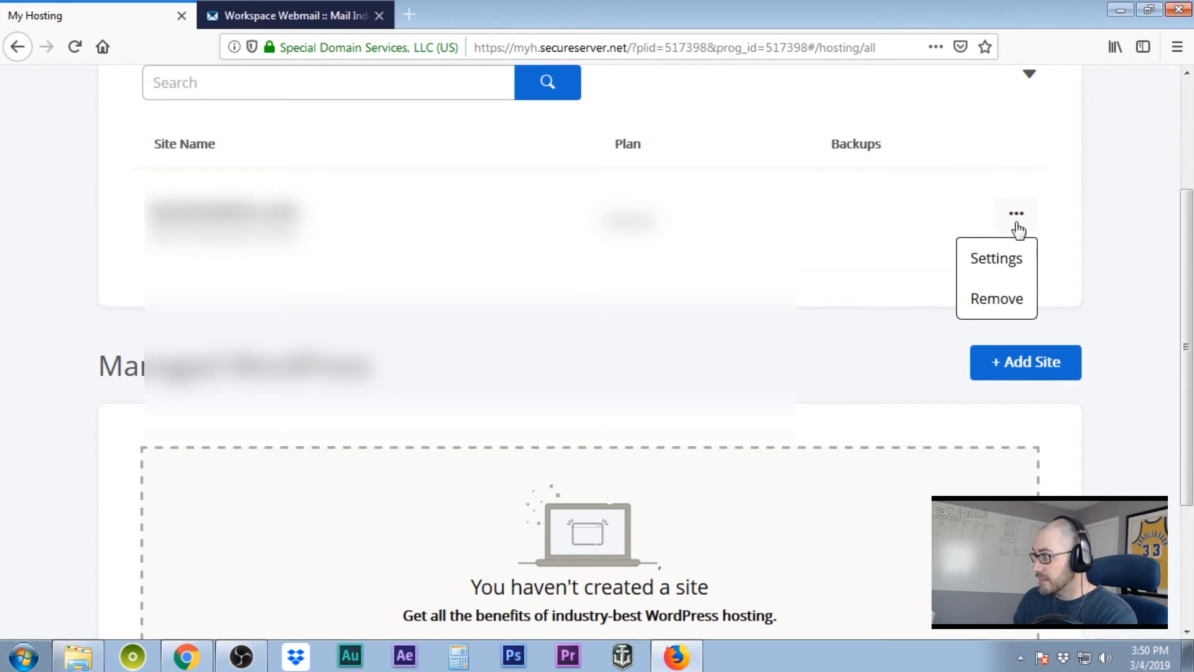
pyautogui.click(999, 260)
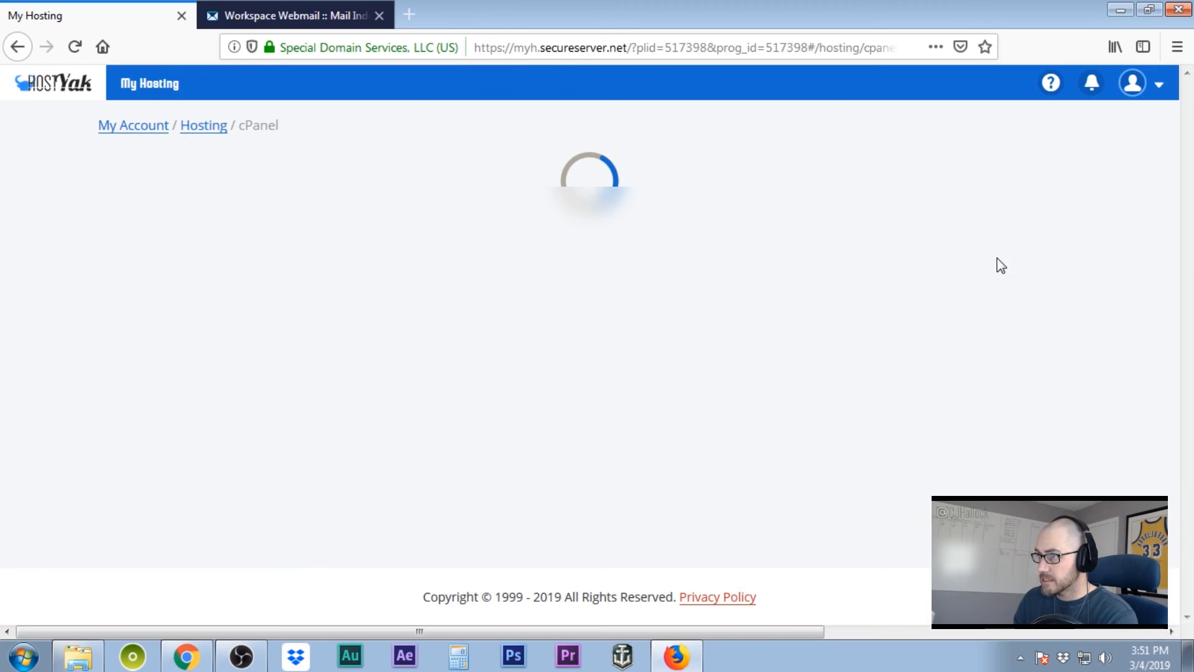
pyautogui.scroll(-4, 642, 228)
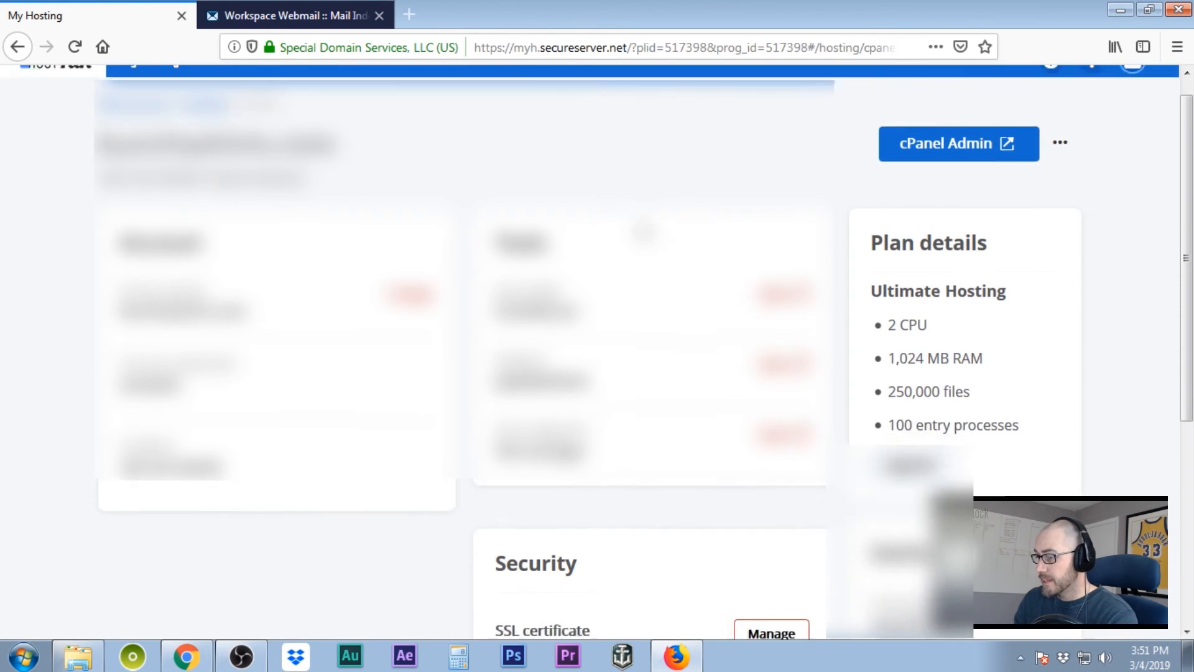
pyautogui.scroll(-2, 643, 233)
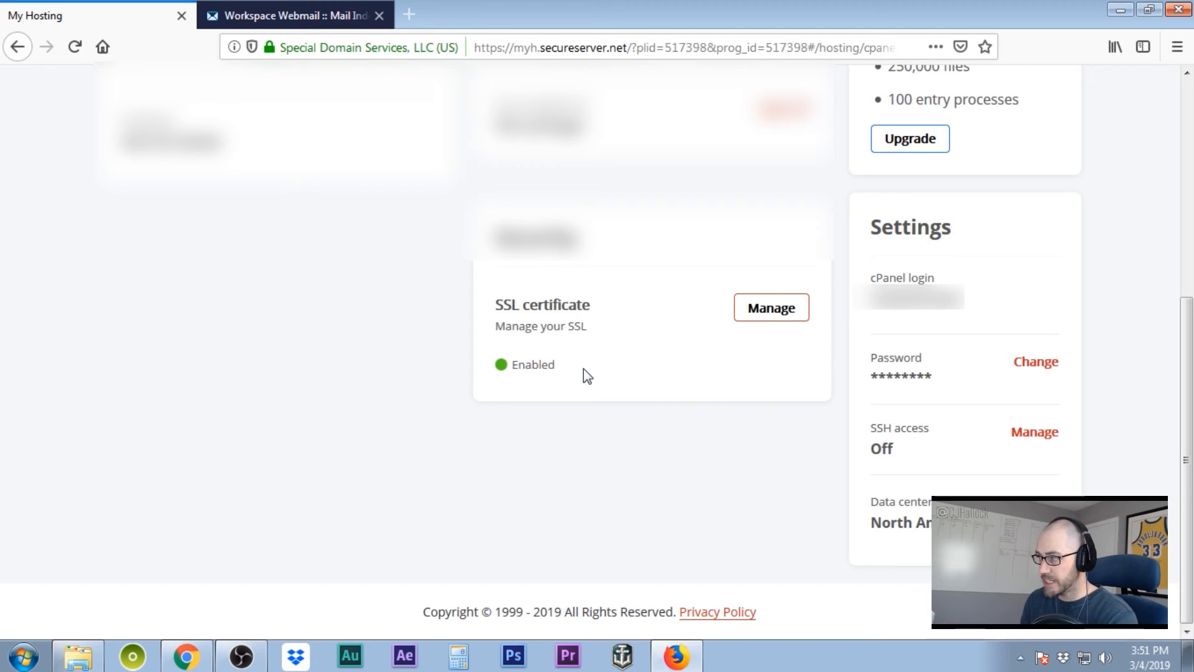
pyautogui.scroll(6, 583, 368)
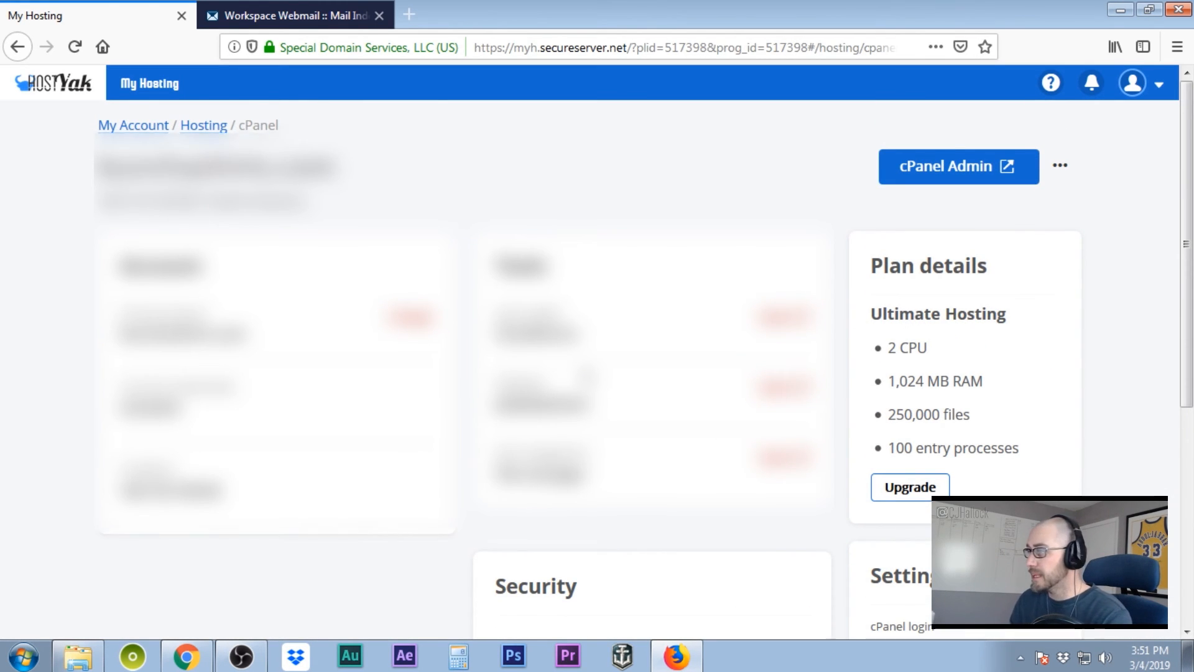
pyautogui.scroll(-5, 587, 373)
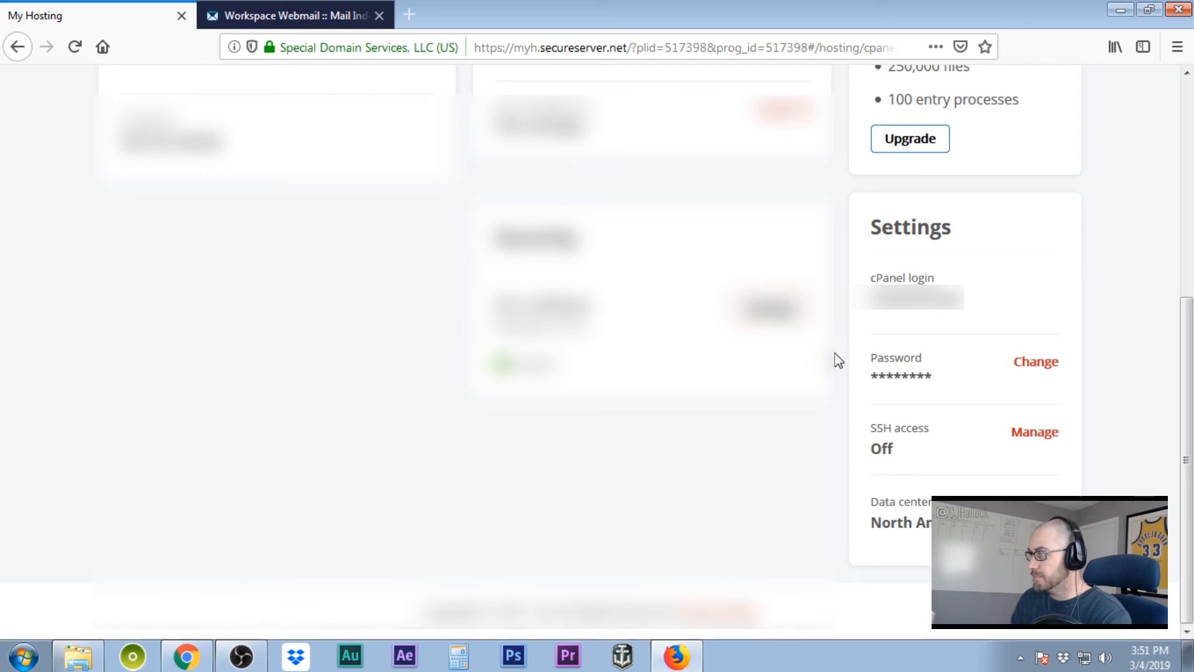
pyautogui.scroll(5, 835, 354)
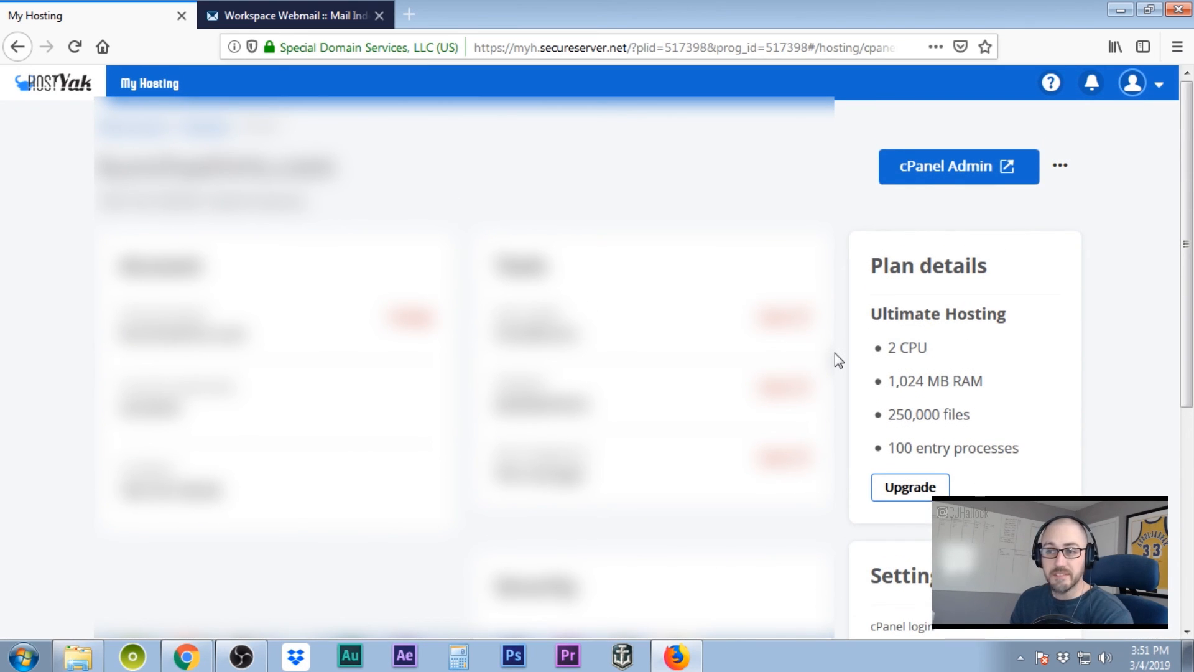